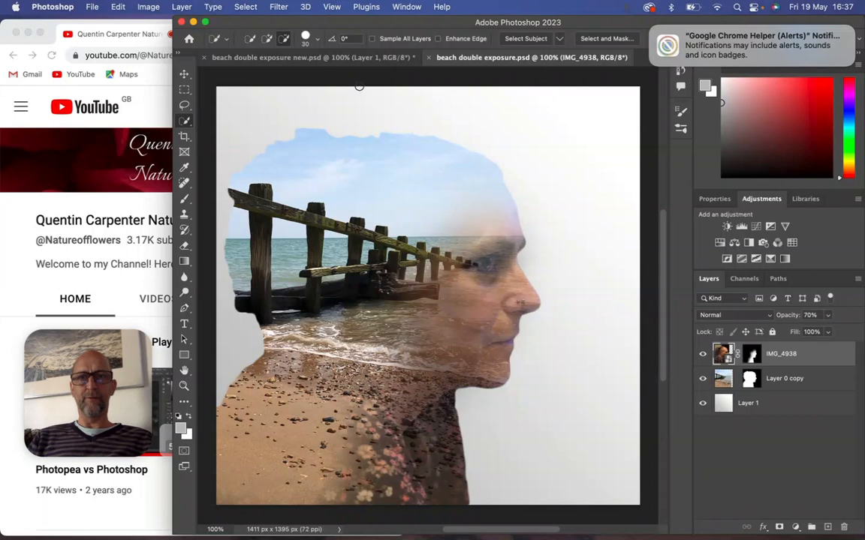
Step: Switch to the beach double exposure new.psd document and place beach jpg.jpg as an embedded image
left_click(352, 60)
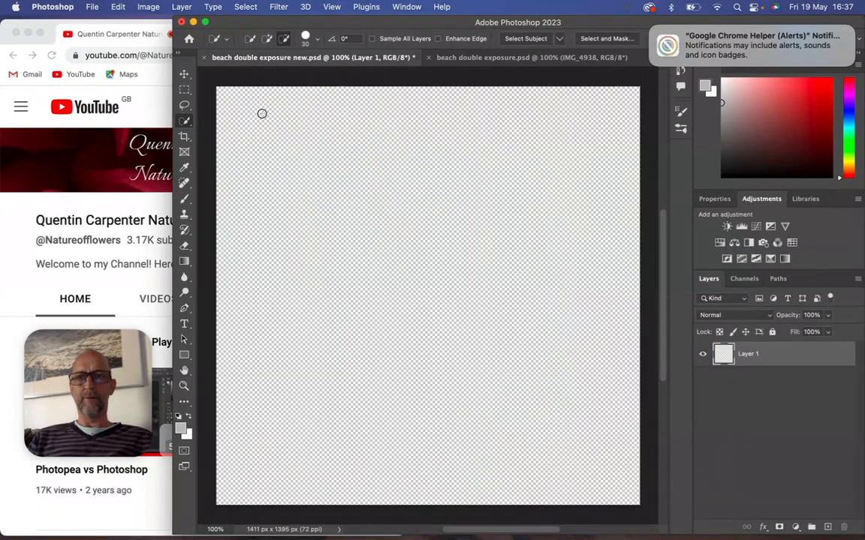
left_click(93, 8)
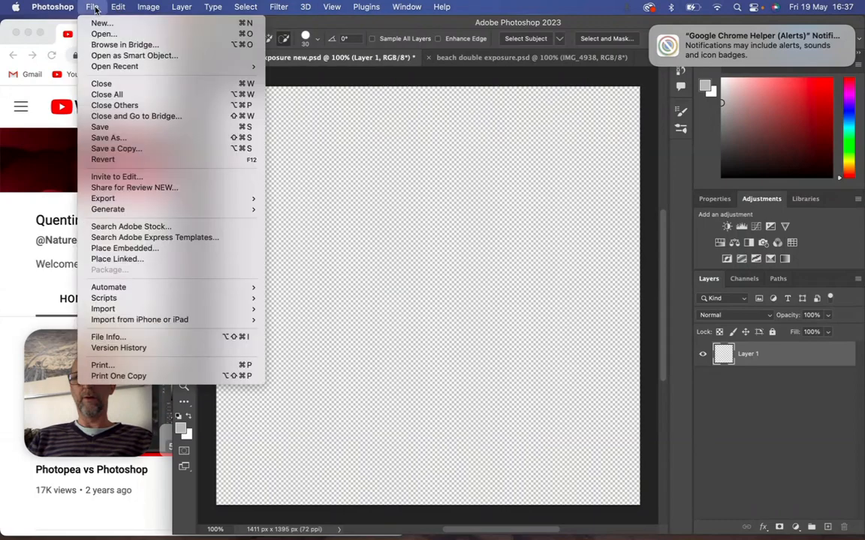
left_click(142, 250)
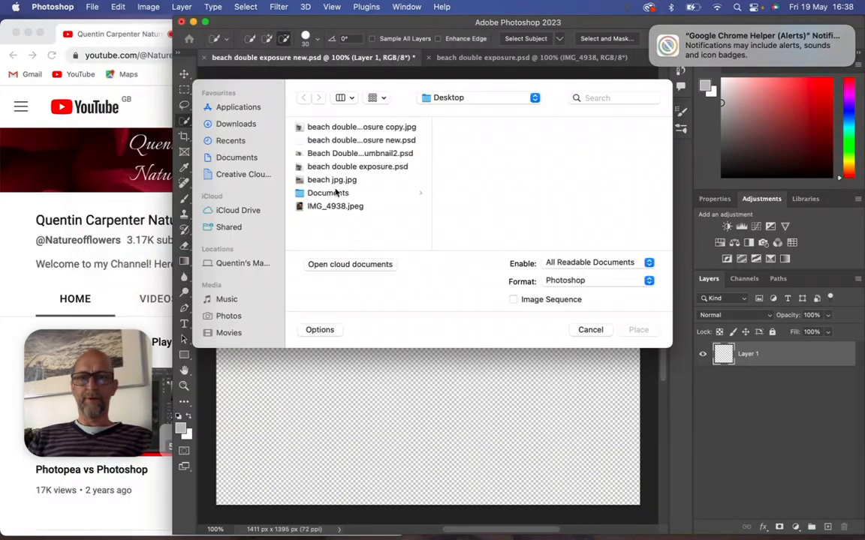
left_click(330, 181)
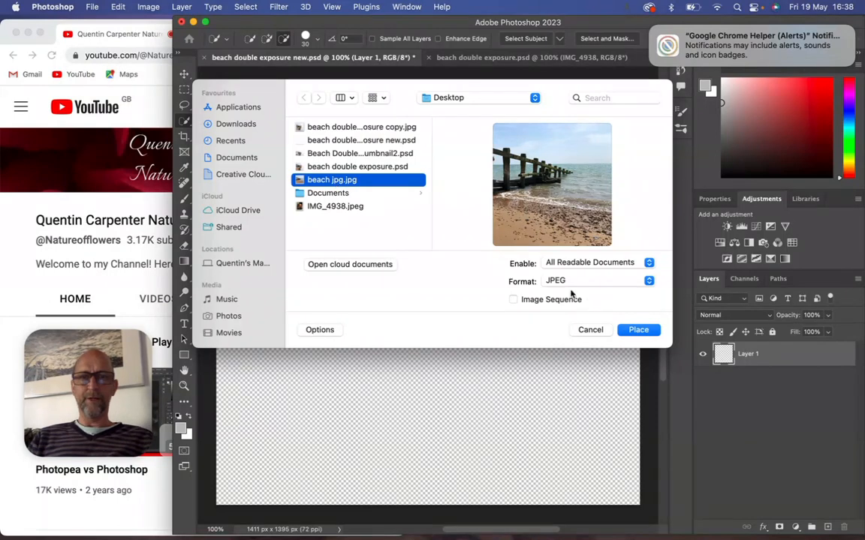
left_click(636, 330)
key("Return")
key("w")
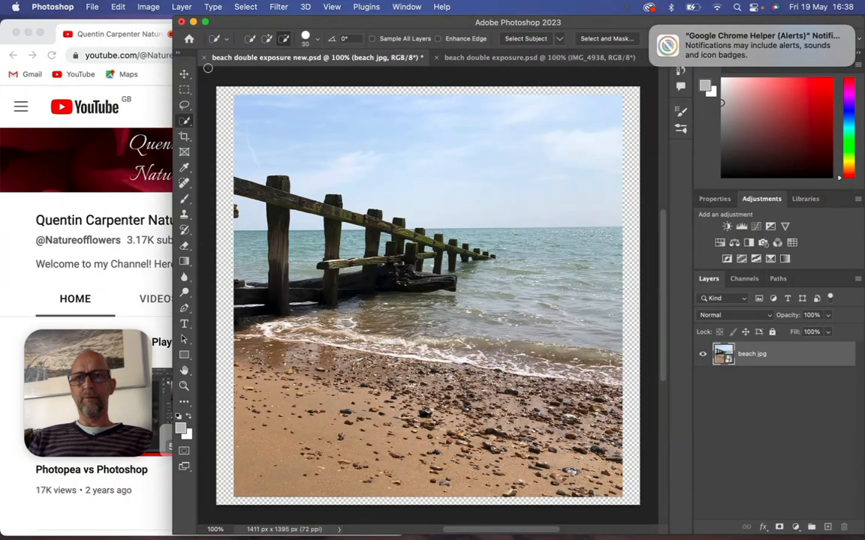
Step: Place the portrait IMG_4938.jpeg as an embedded image above the beach layer
left_click(95, 10)
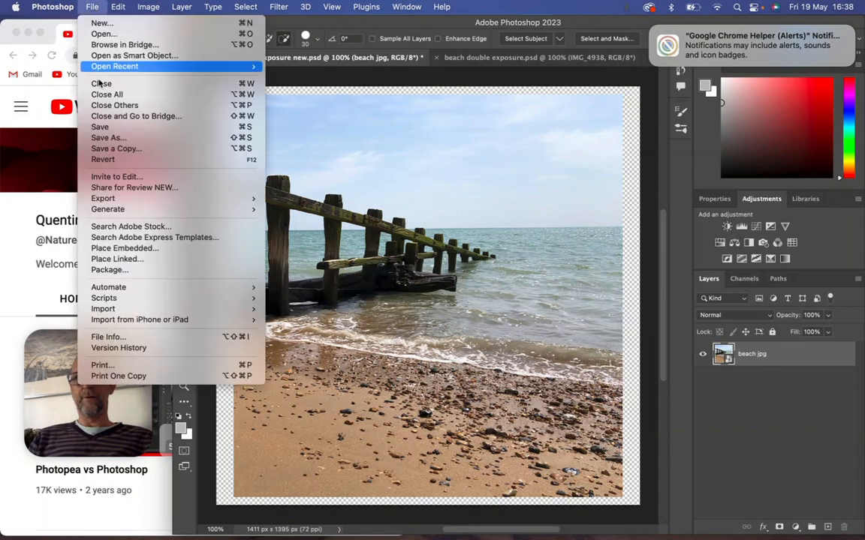
left_click(152, 250)
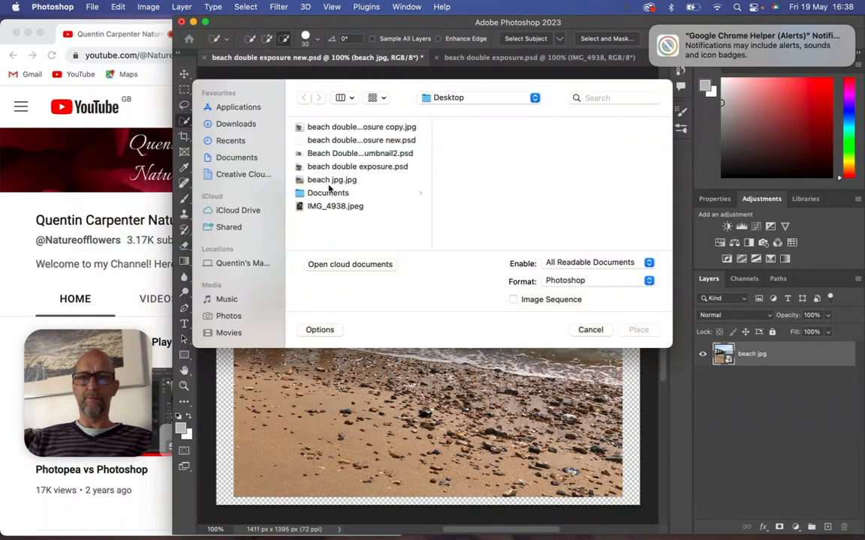
left_click(330, 206)
key("Return")
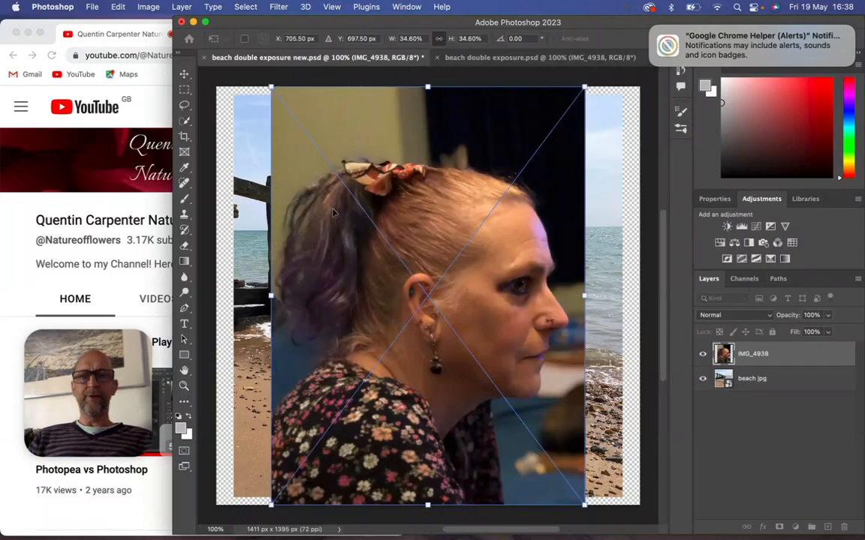
key("Return")
key("w")
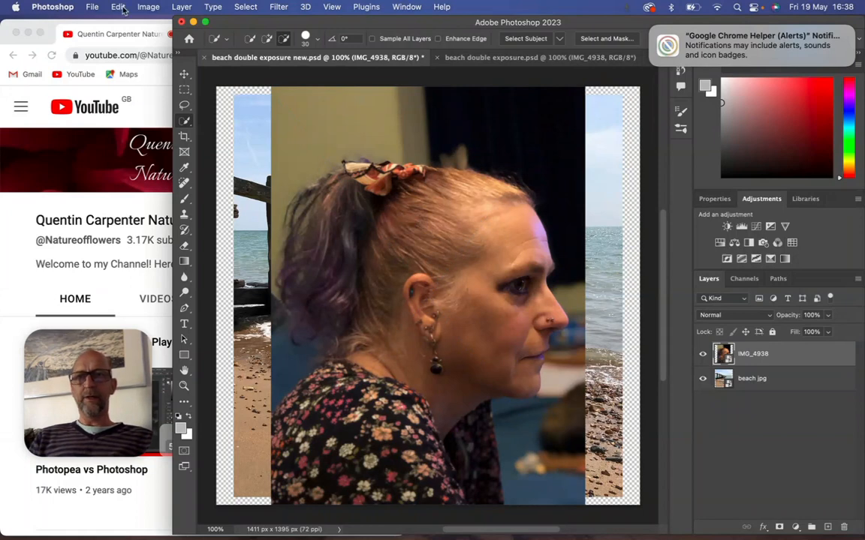
Step: Select the woman with Select Subject and add the missed dark clothing below her chin using the Quick Selection tool
left_click(246, 6)
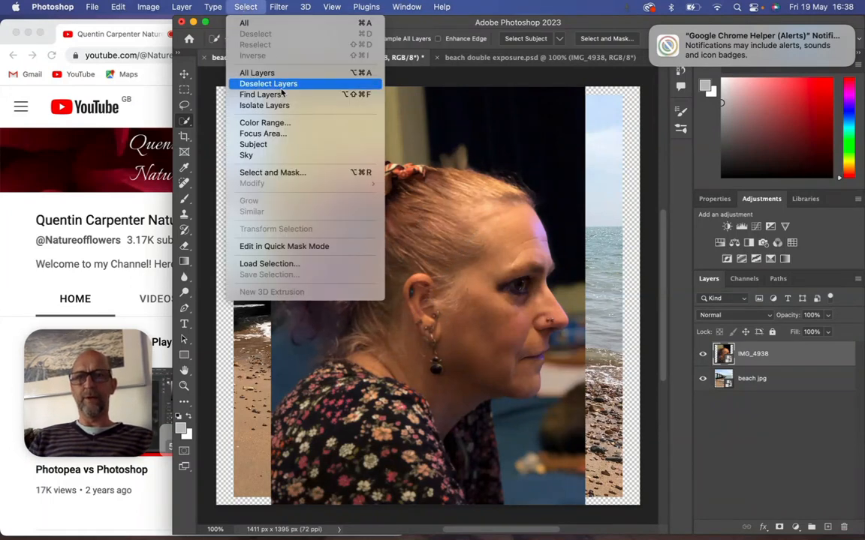
left_click(273, 143)
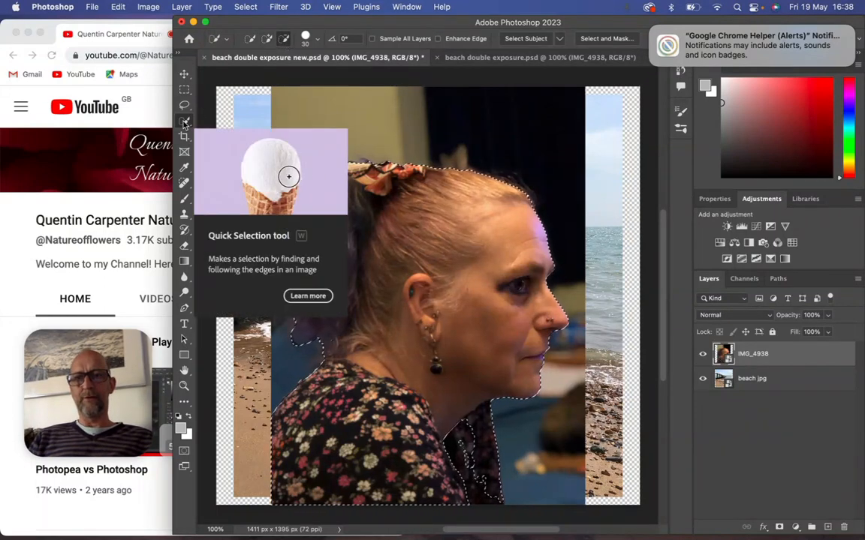
left_click(266, 38)
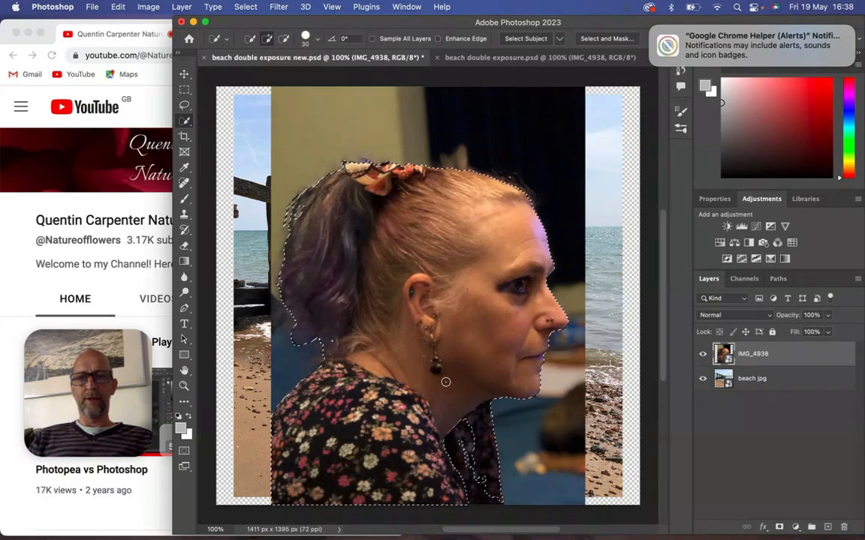
left_click(467, 442)
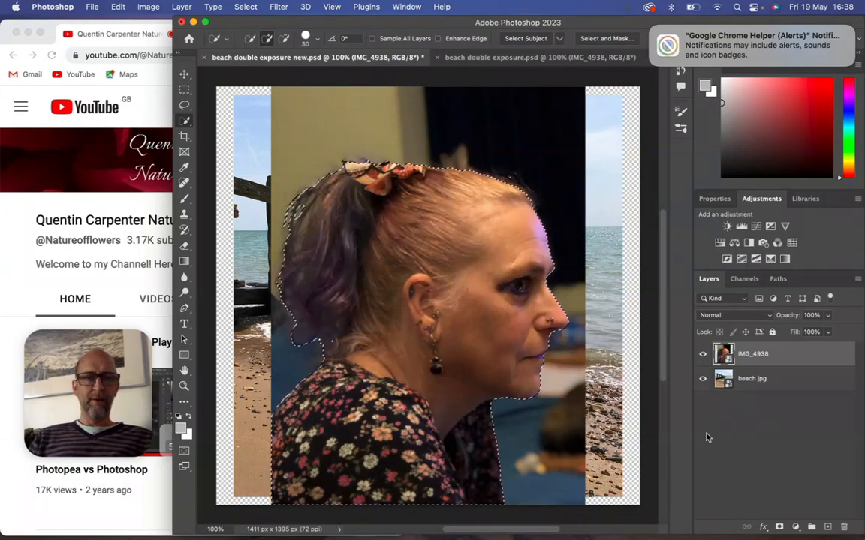
Step: Mask the IMG_4938 layer with the selection and hide the beach jpg layer
left_click(780, 528)
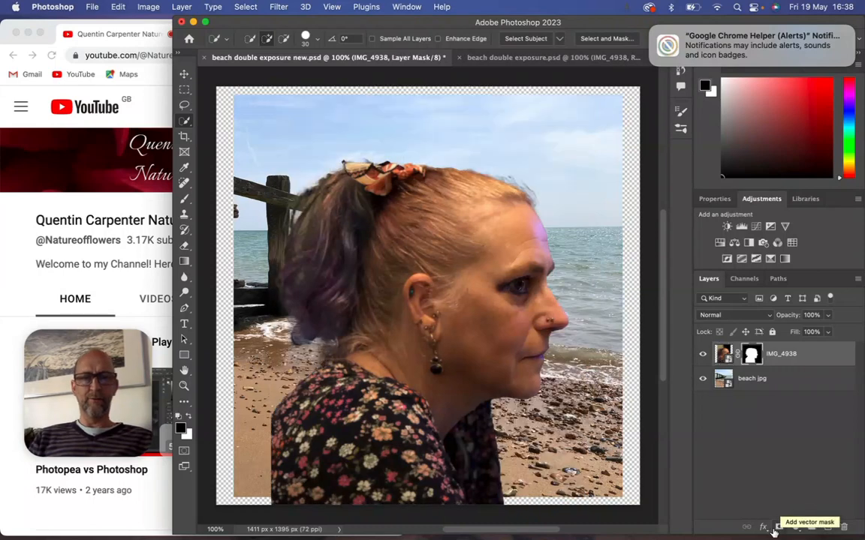
left_click(703, 379)
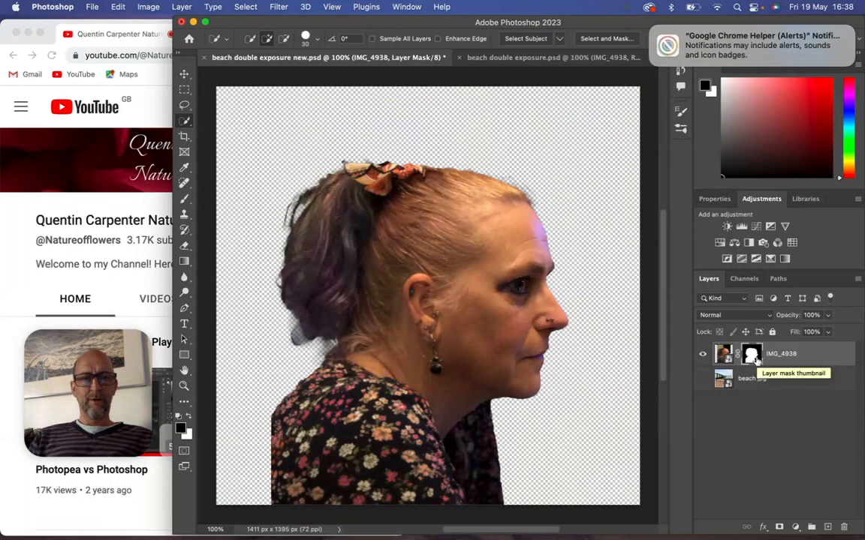
Step: Load the IMG_4938 layer mask as a selection with Add Mask To Selection
right_click(752, 356)
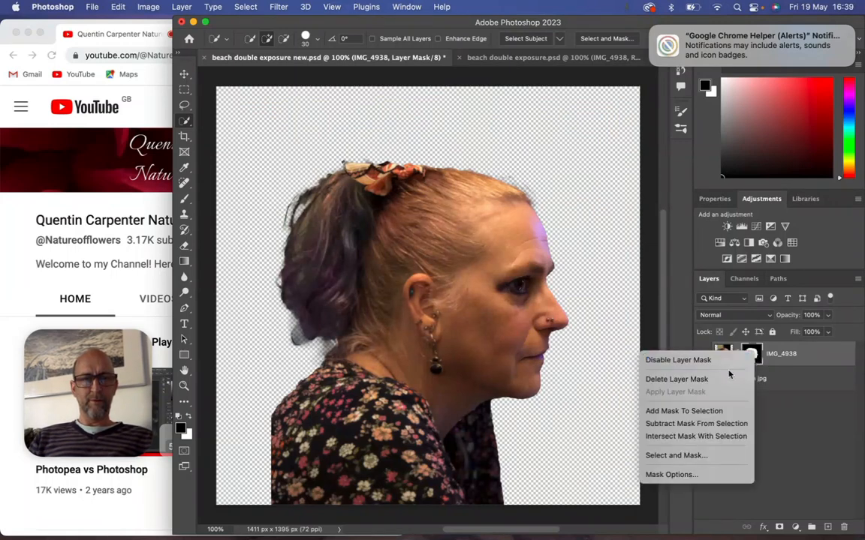
left_click(775, 380)
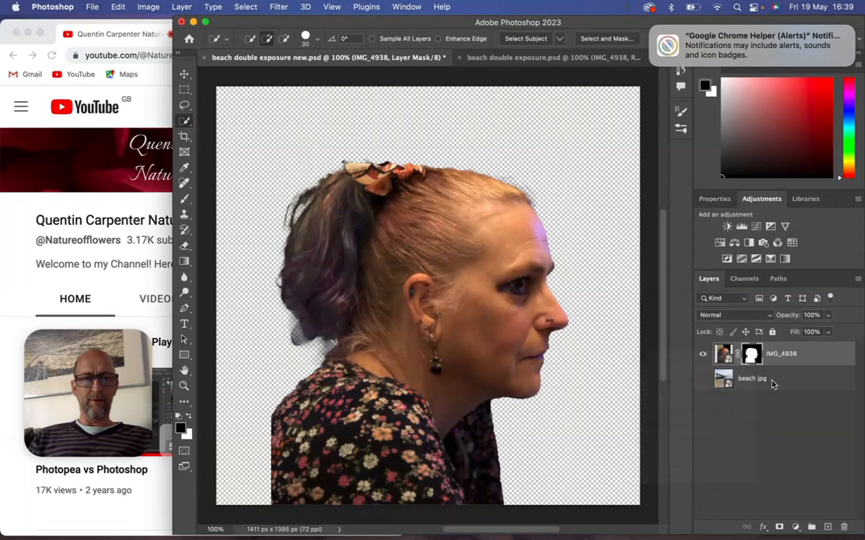
left_click(742, 379)
left_click(751, 354)
right_click(754, 357)
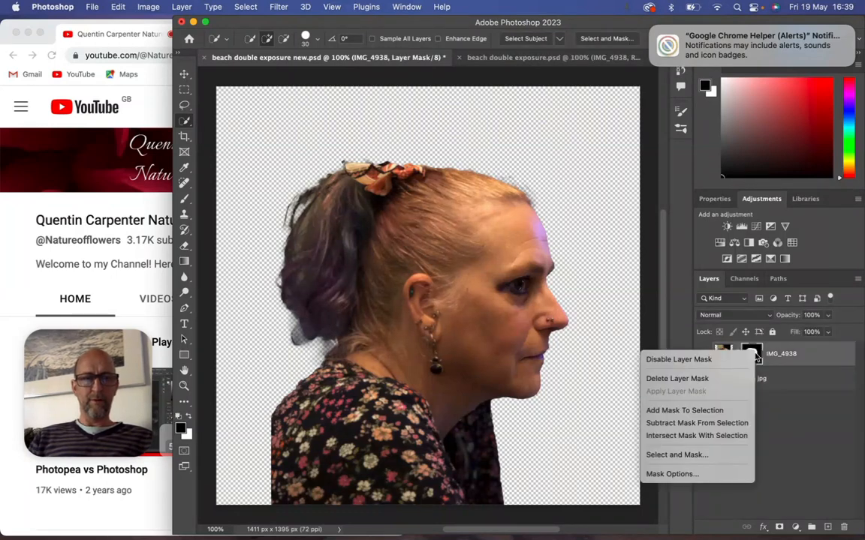
left_click(712, 415)
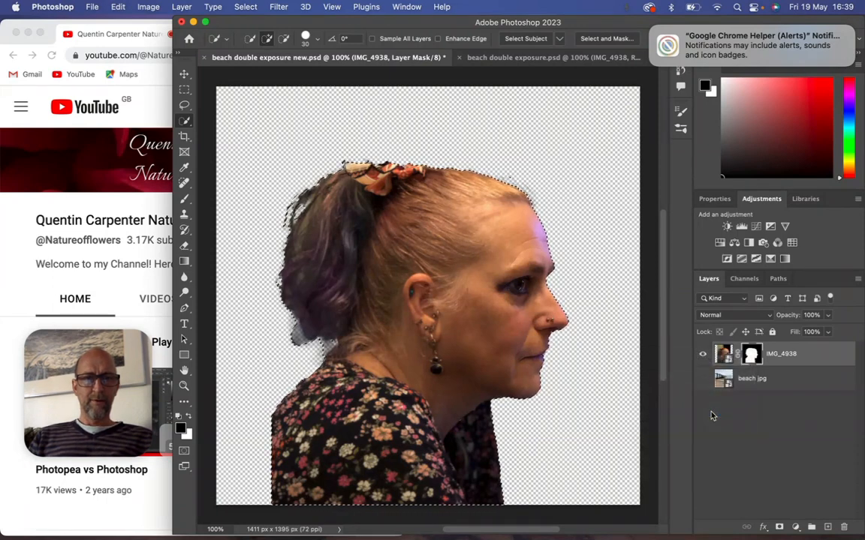
Step: Show the beach jpg layer, hide IMG_4938, and mask the beach image with the head-shaped selection
left_click(750, 381)
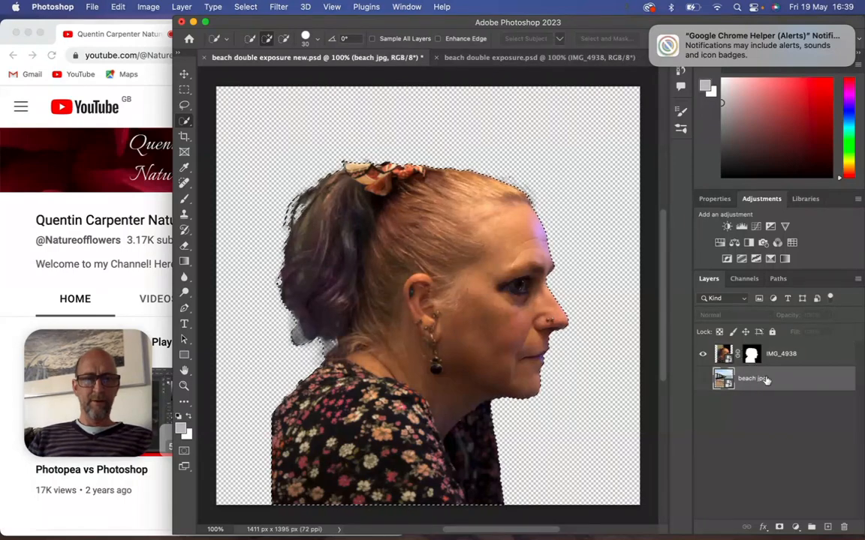
left_click(703, 380)
left_click(702, 353)
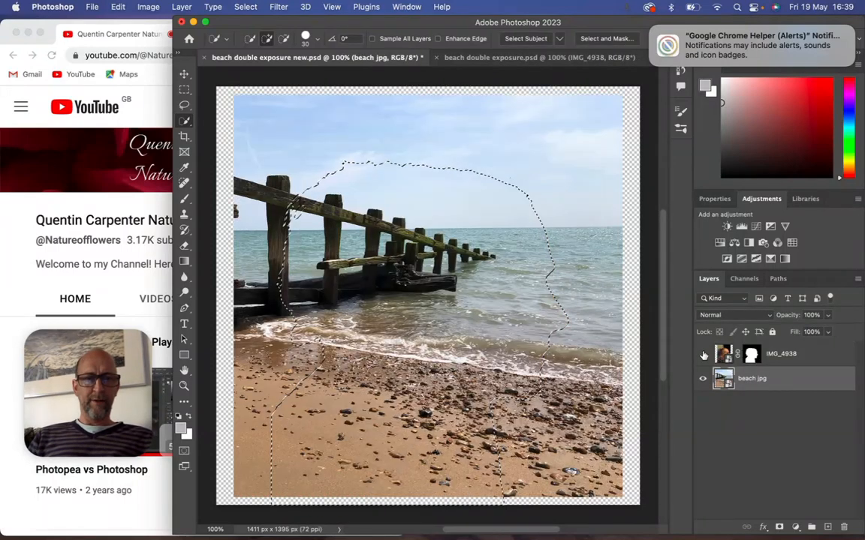
left_click(779, 527)
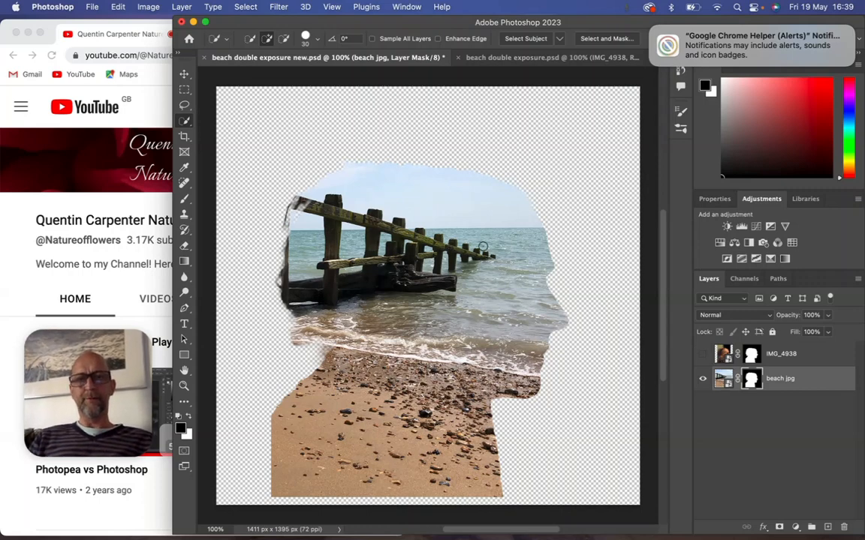
Step: Unlink the beach jpg layer from its mask so each can be moved separately with the Move tool
left_click(184, 74)
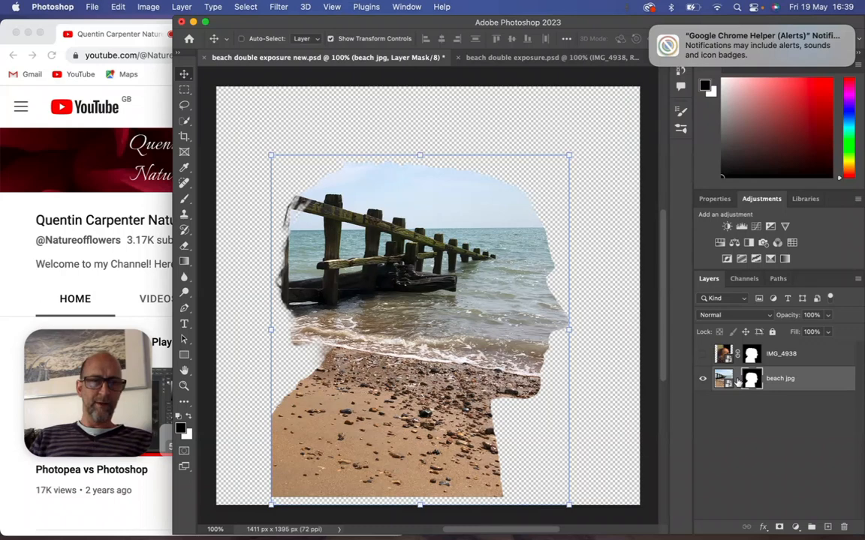
left_click(737, 381)
left_click(737, 381)
left_click(737, 381)
left_click(737, 381)
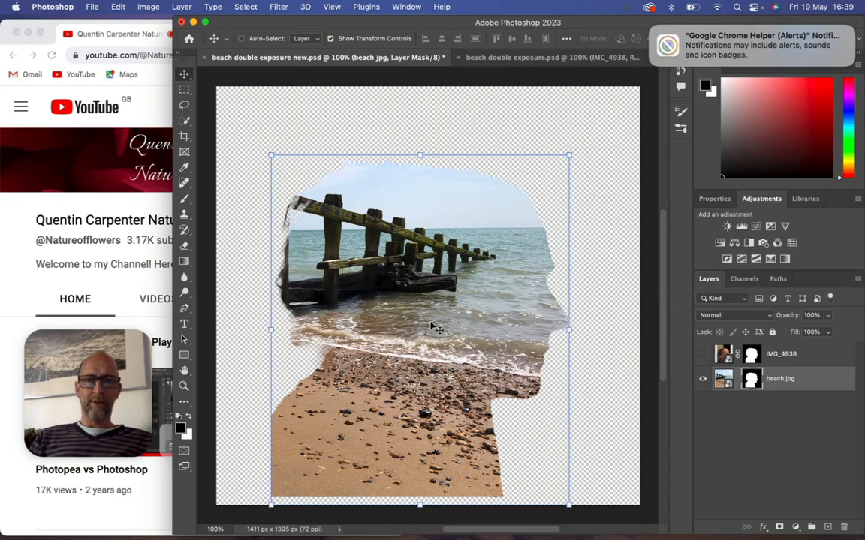
Step: Move the beach layer's silhouette mask slightly up and left, and shift the beach image down and left inside it
left_click_drag(435, 329, 444, 303)
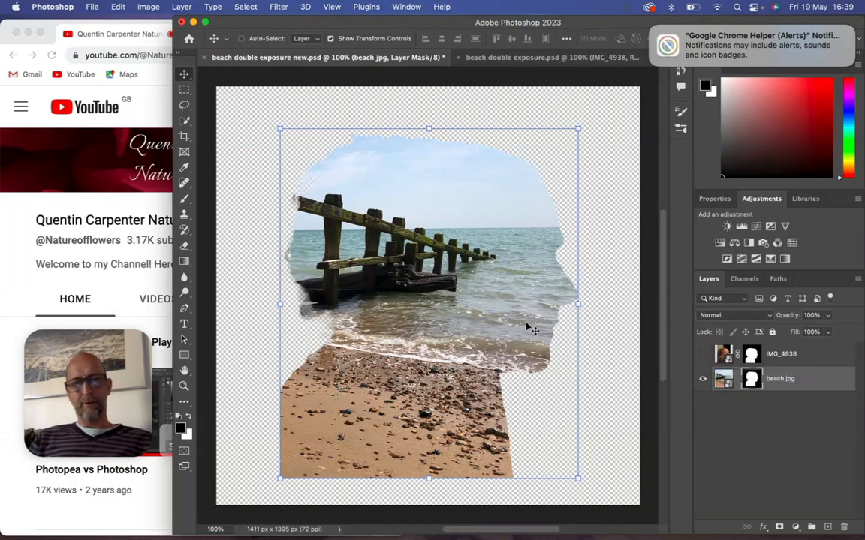
left_click_drag(436, 314, 395, 332)
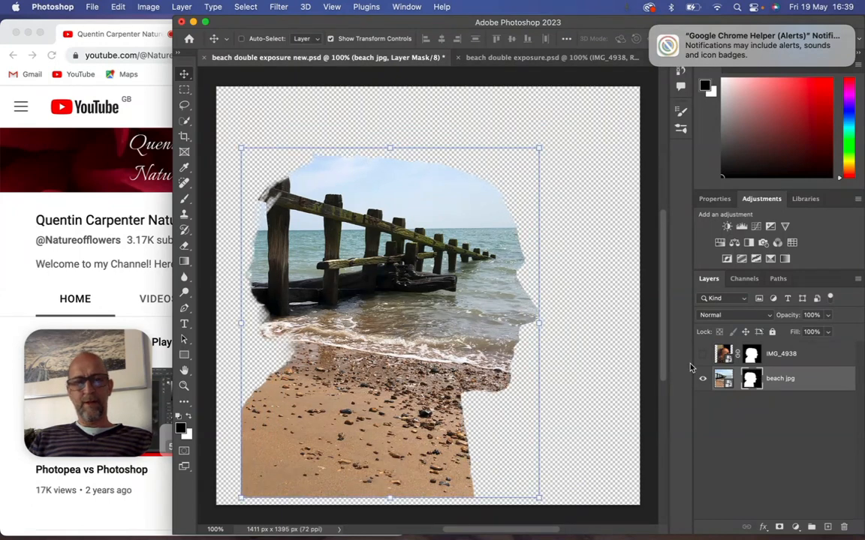
left_click(723, 379)
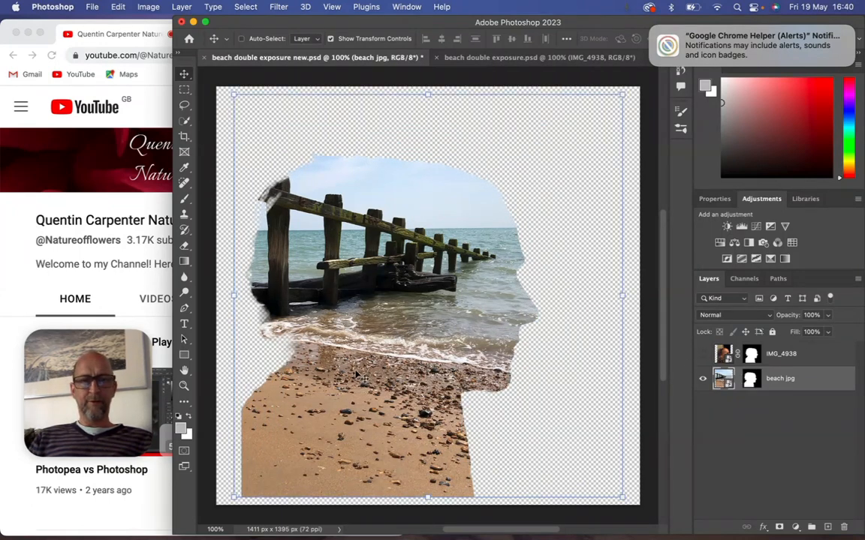
left_click_drag(386, 357, 355, 379)
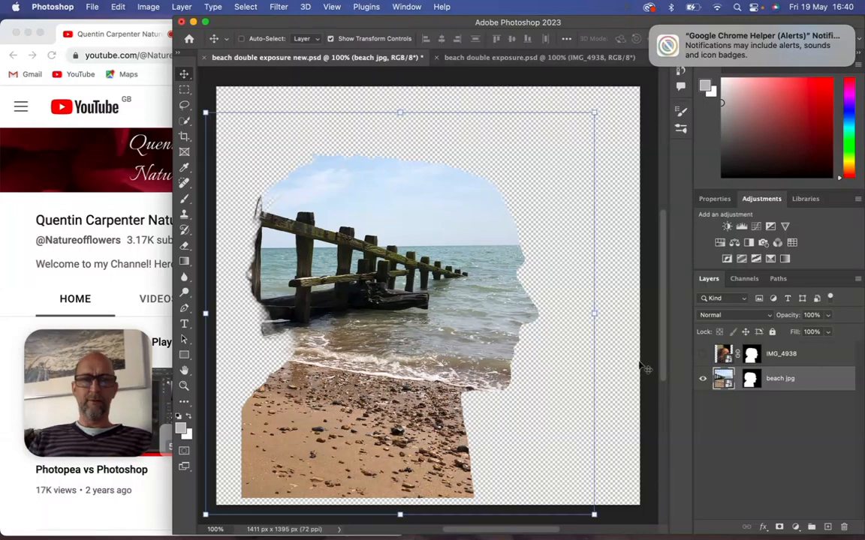
Step: Show the IMG_4938 layer and move the portrait left to line up with the beach silhouette, toggling its visibility to compare
left_click(704, 354)
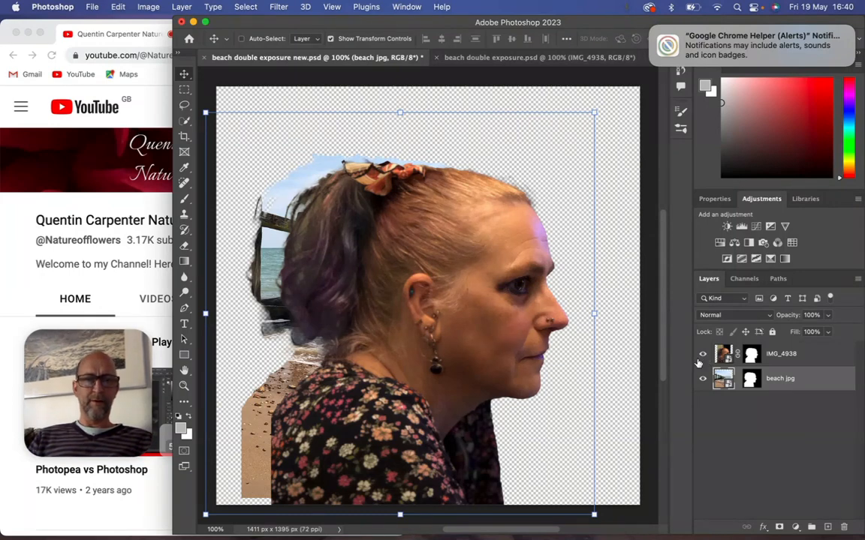
left_click(778, 360)
left_click_drag(482, 332, 453, 328)
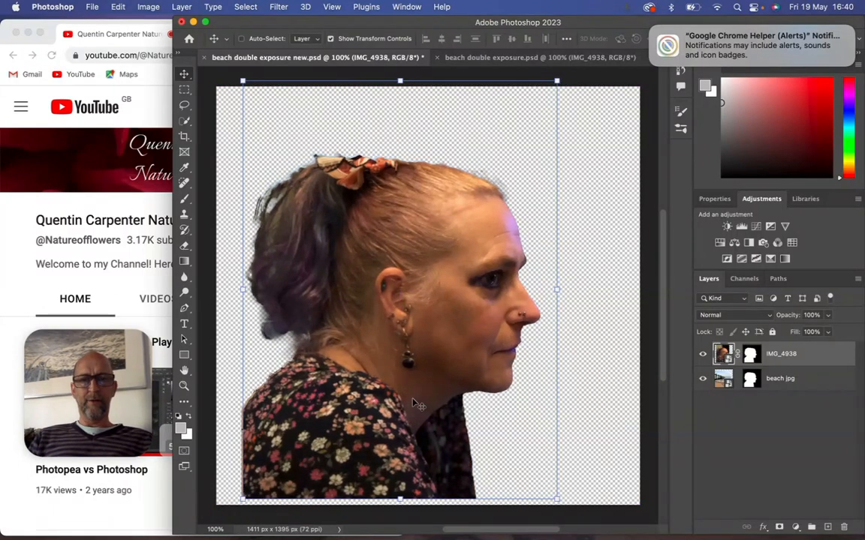
left_click(703, 355)
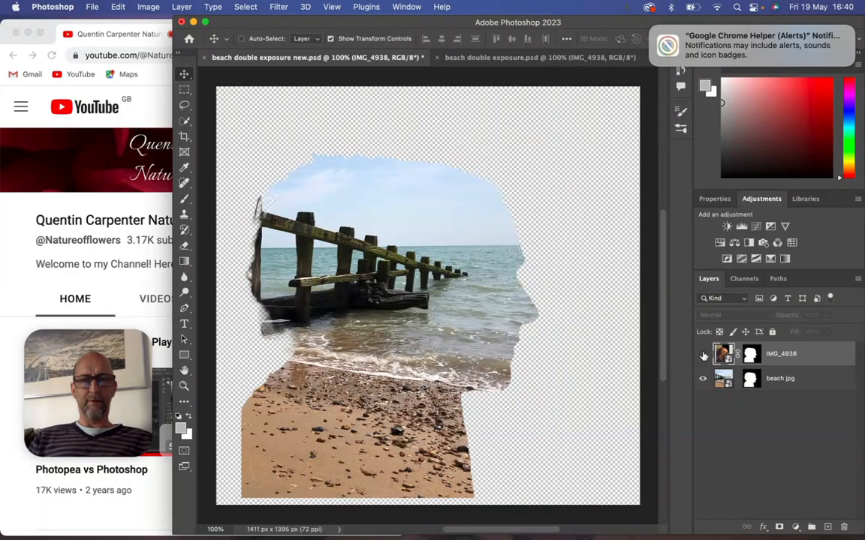
left_click(703, 355)
Step: Lower the IMG_4938 layer's opacity to 47% and nudge the beach image slightly down within its mask
left_click(827, 317)
left_click_drag(819, 331, 799, 333)
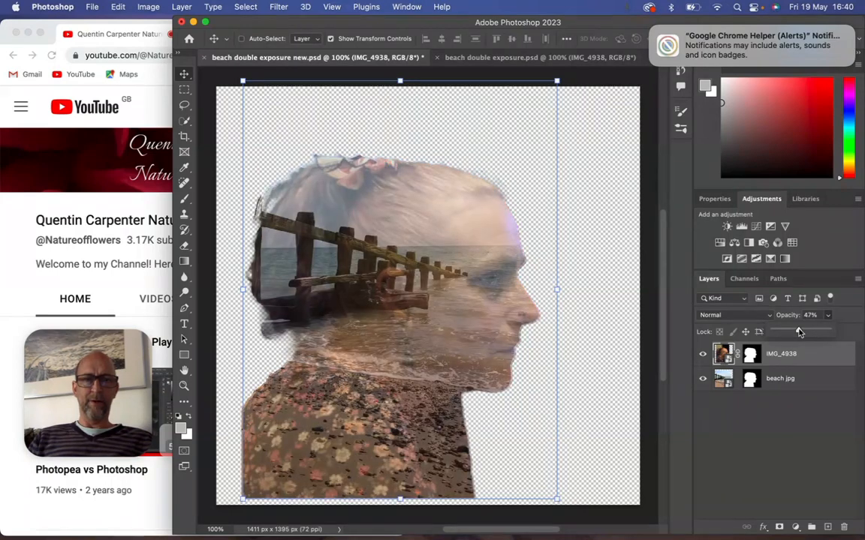
left_click(718, 380)
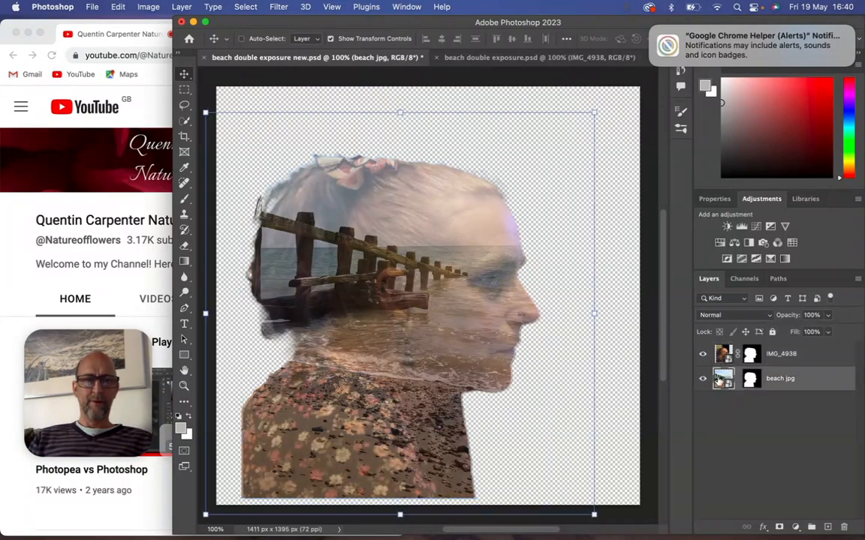
left_click_drag(450, 353, 454, 366)
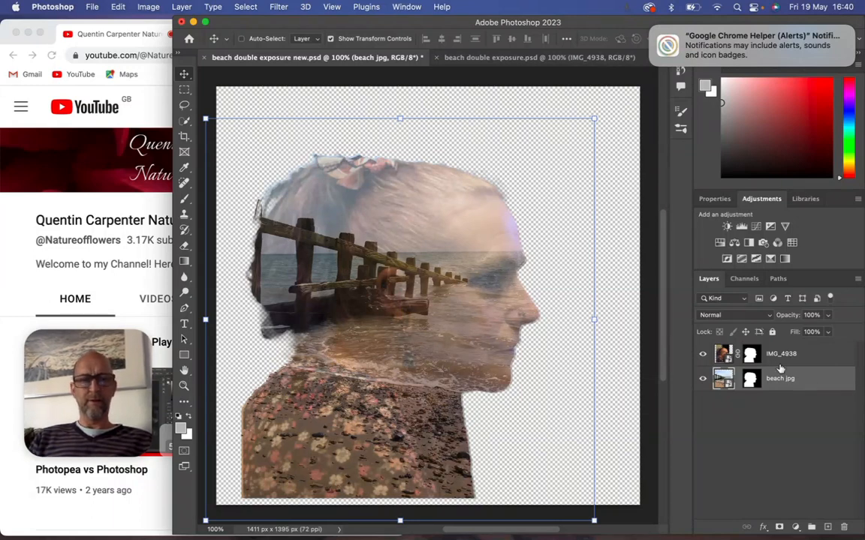
Step: Raise the IMG_4938 layer's opacity to 86% and make its layer mask active for editing
left_click(731, 356)
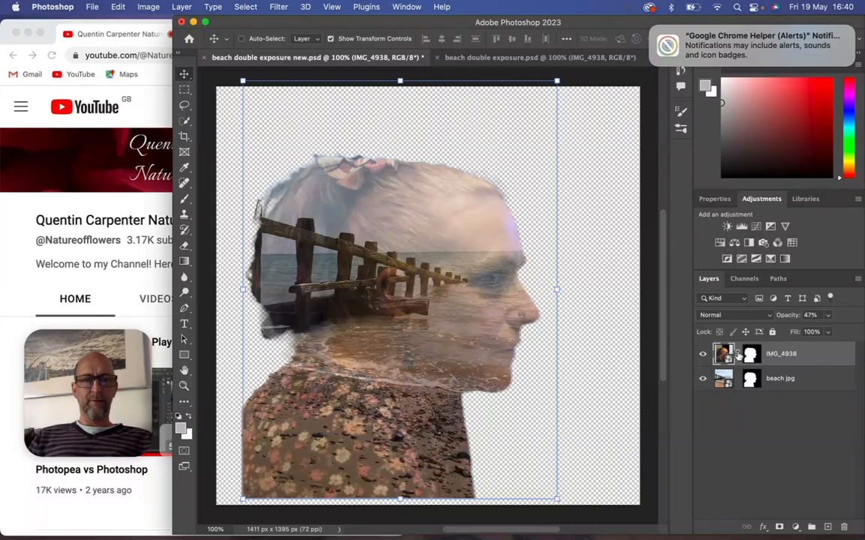
left_click(750, 354)
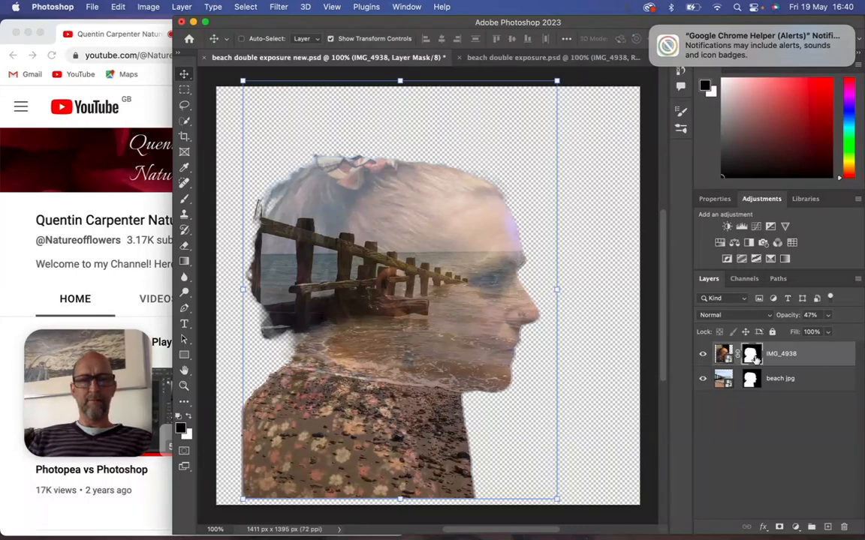
left_click(828, 316)
left_click_drag(828, 332, 846, 332)
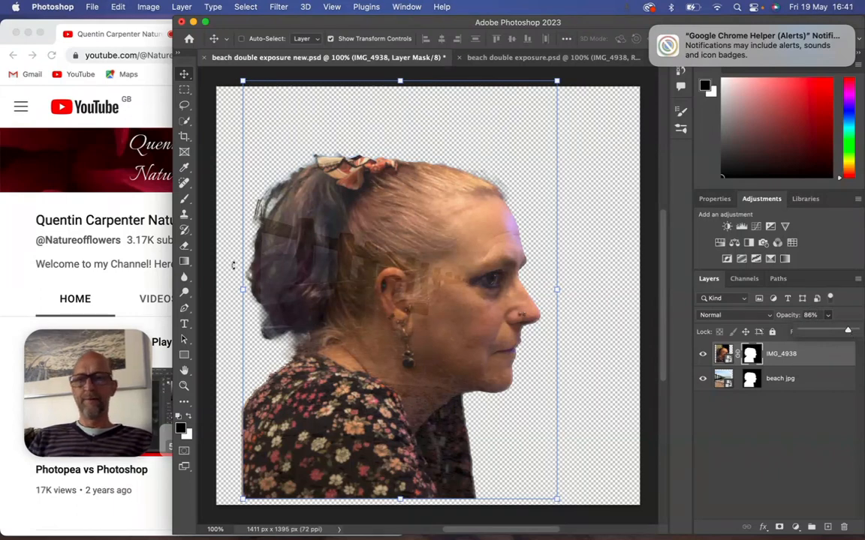
Step: Paint black on the IMG_4938 mask over the hair, neck and shoulder with a 508 px Soft Round brush, and set the layer's opacity to 80%
left_click(184, 199)
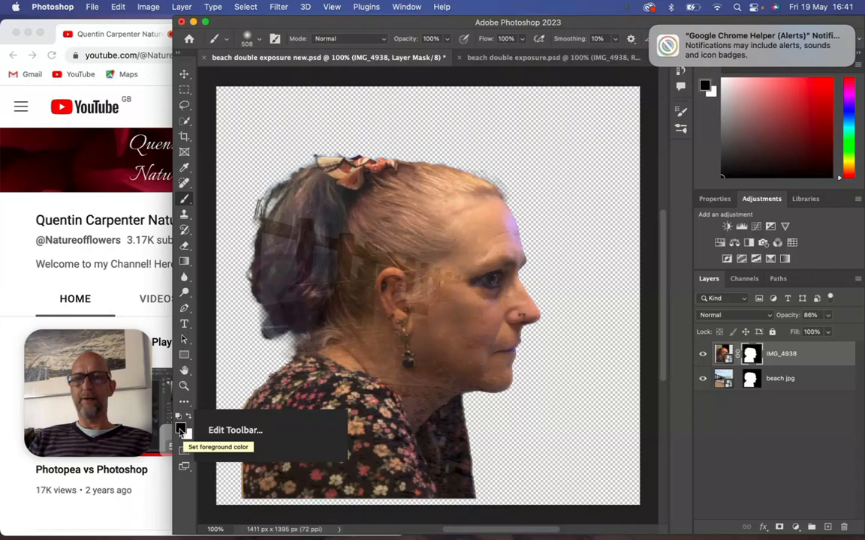
left_click(260, 41)
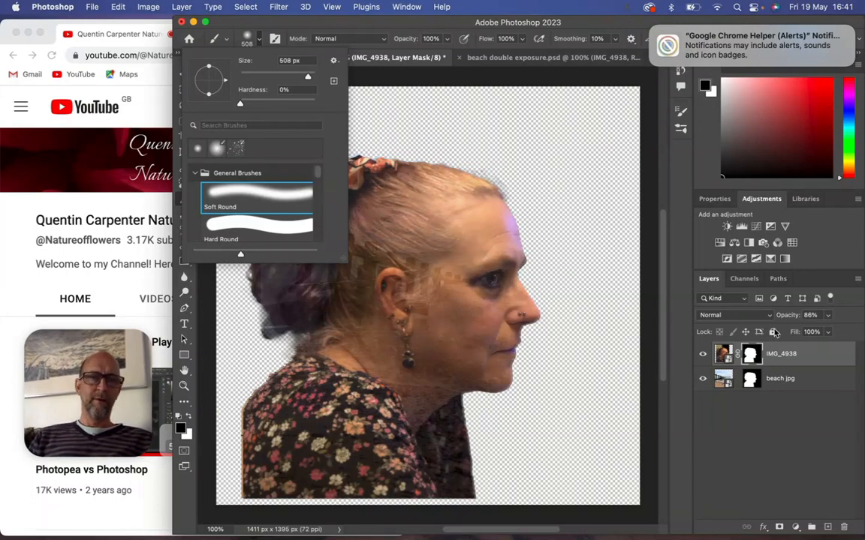
mouse_move(462, 230)
left_mouse_down()
mouse_move(413, 161)
mouse_move(392, 178)
mouse_move(324, 170)
mouse_move(331, 160)
mouse_move(262, 202)
mouse_move(283, 193)
mouse_move(300, 210)
mouse_move(283, 253)
mouse_move(296, 256)
mouse_move(251, 349)
mouse_move(250, 365)
mouse_move(268, 352)
mouse_move(249, 395)
mouse_move(274, 384)
mouse_move(242, 438)
mouse_move(246, 410)
mouse_move(249, 448)
mouse_move(258, 406)
mouse_move(297, 368)
mouse_move(300, 351)
mouse_move(370, 308)
mouse_move(358, 314)
mouse_move(403, 217)
mouse_move(396, 211)
mouse_move(444, 171)
mouse_move(463, 165)
mouse_move(436, 187)
mouse_move(469, 169)
mouse_move(434, 194)
mouse_move(467, 179)
left_mouse_up()
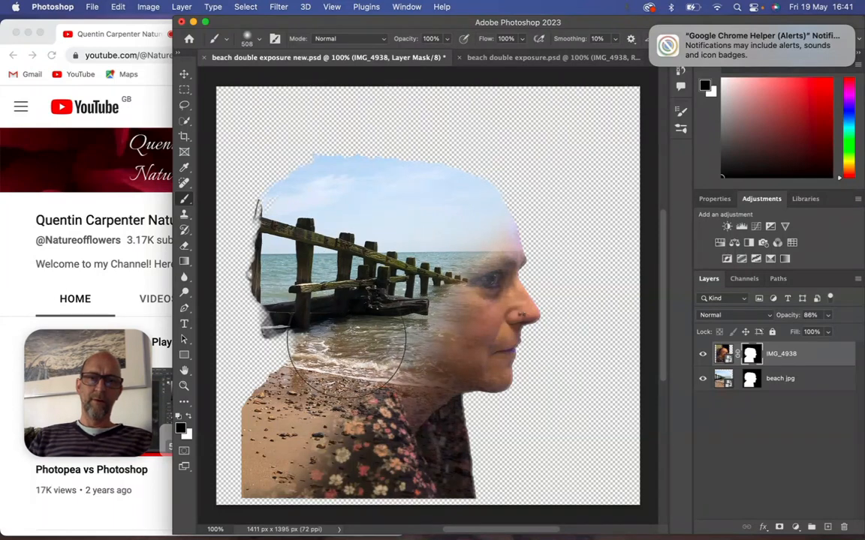
mouse_move(308, 389)
left_mouse_down()
mouse_move(299, 376)
mouse_move(276, 425)
left_mouse_up()
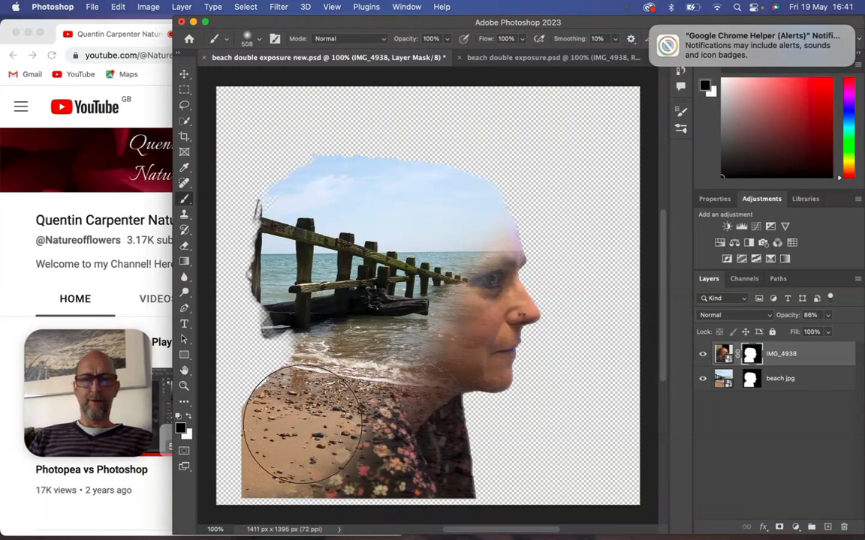
mouse_move(309, 435)
left_mouse_down()
mouse_move(278, 439)
mouse_move(290, 453)
mouse_move(280, 386)
mouse_move(316, 444)
left_mouse_up()
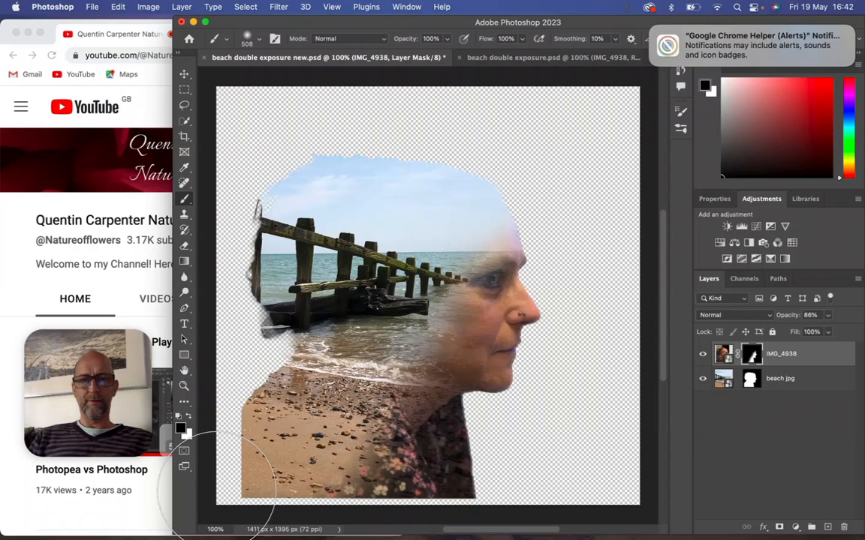
left_click(829, 317)
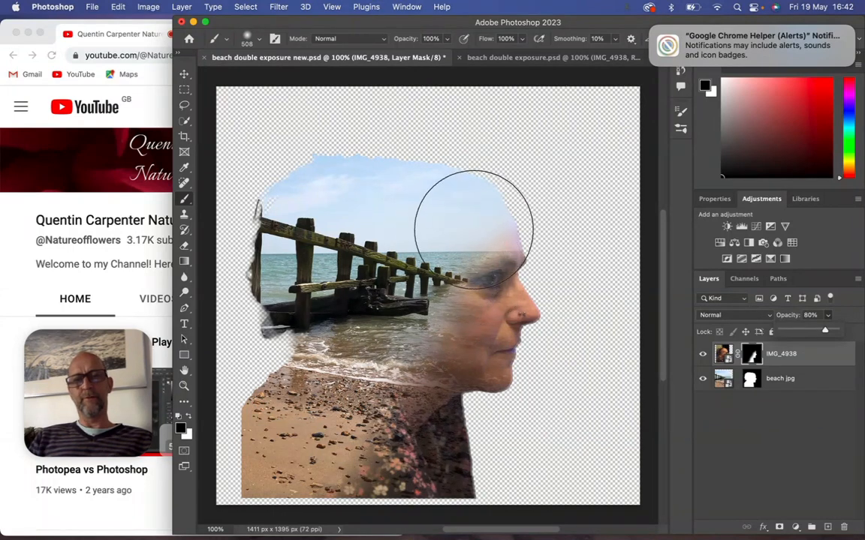
left_click(257, 472)
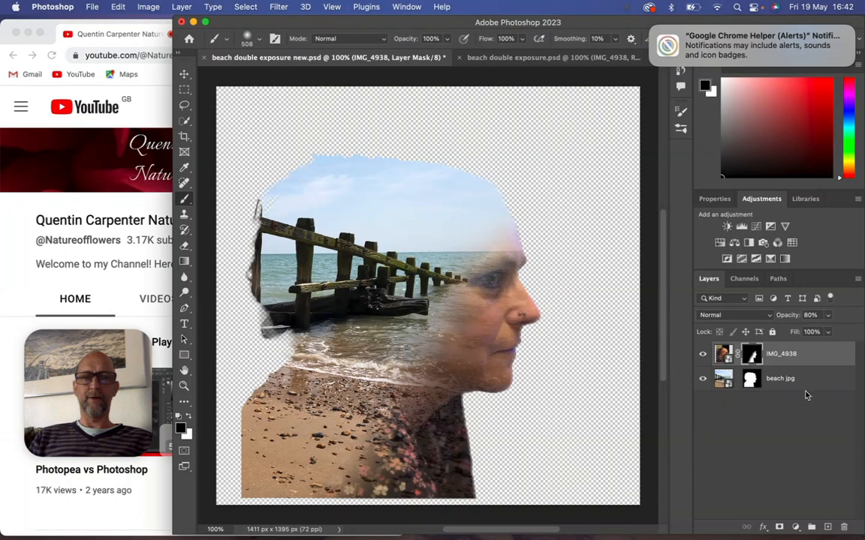
Step: Add a new layer beneath beach jpg and fill it with a linear gradient from grey bfbfbf to white as the background
left_click(828, 528)
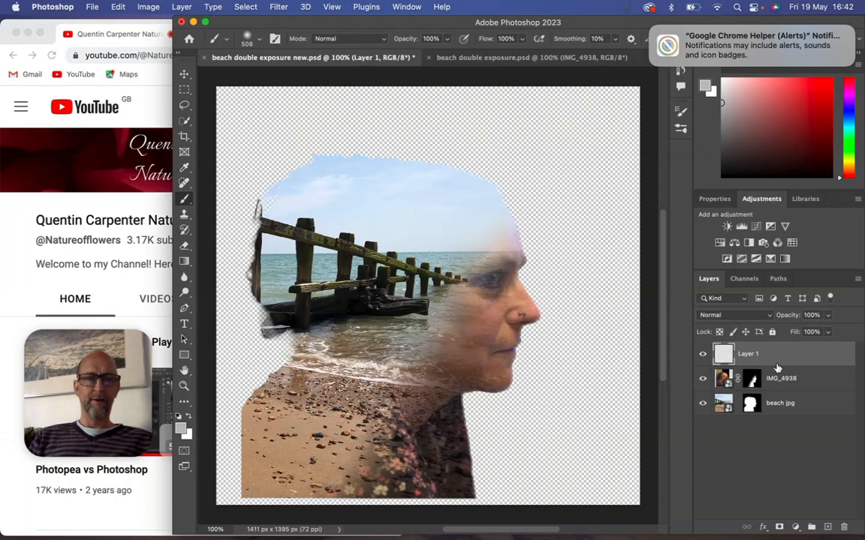
left_click_drag(777, 361, 732, 411)
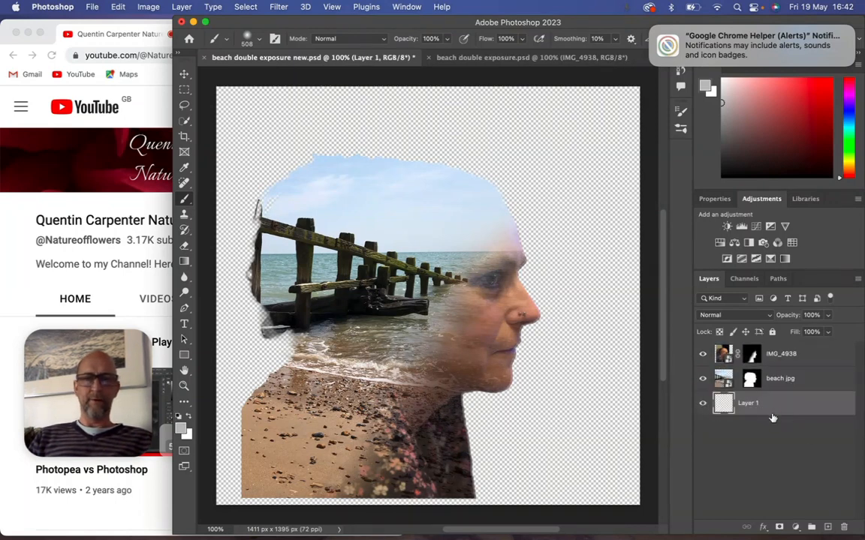
left_click(182, 429)
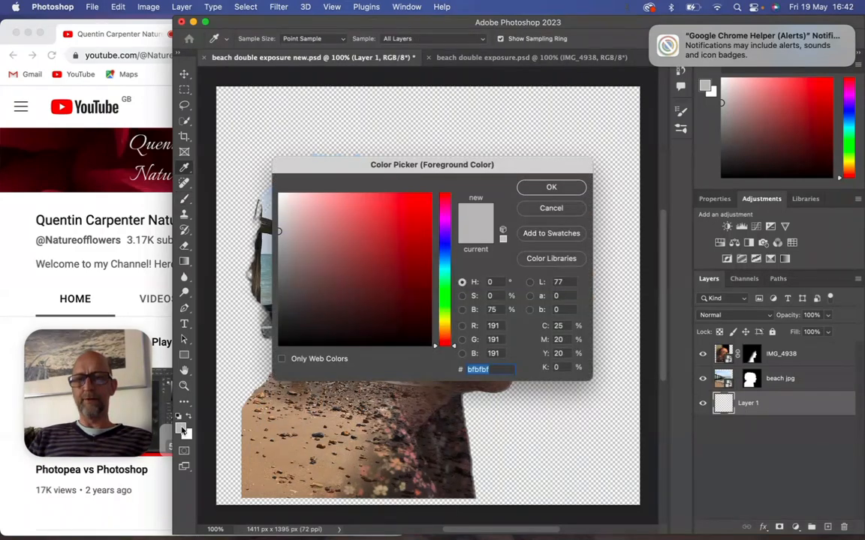
left_click(525, 187)
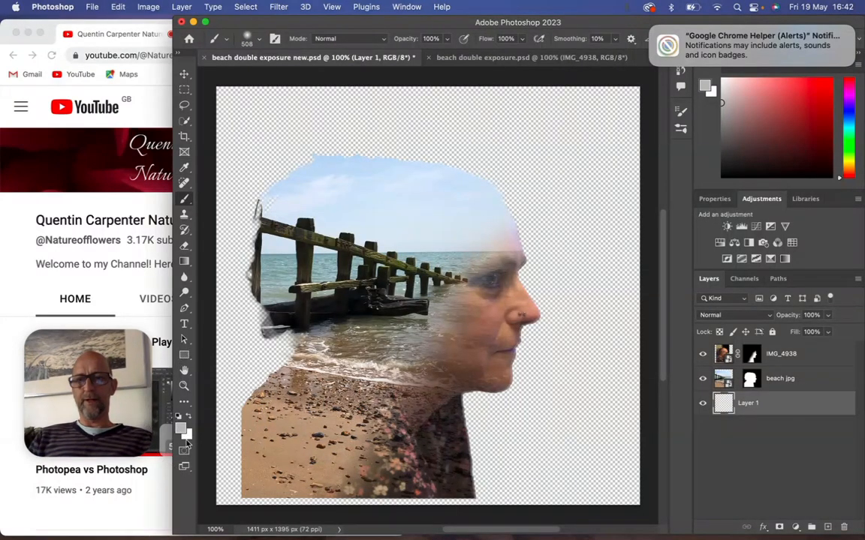
left_click(184, 261)
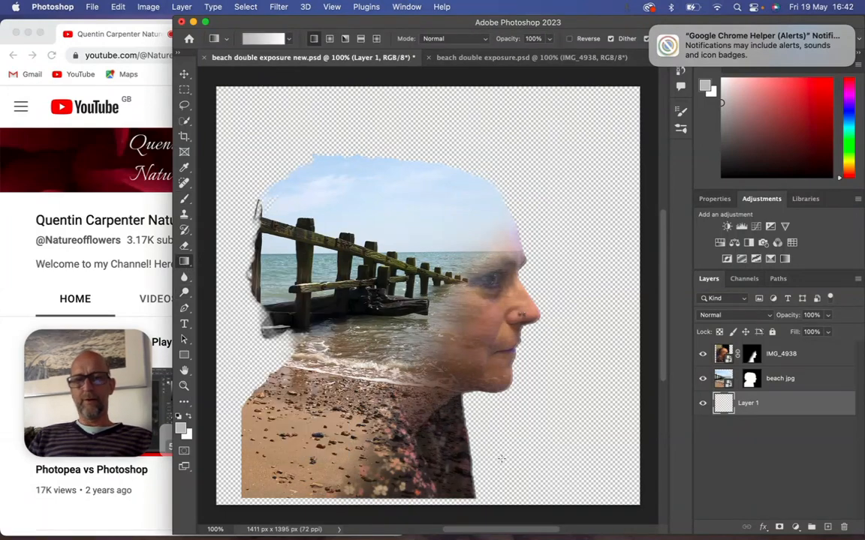
left_click_drag(543, 491, 548, 424)
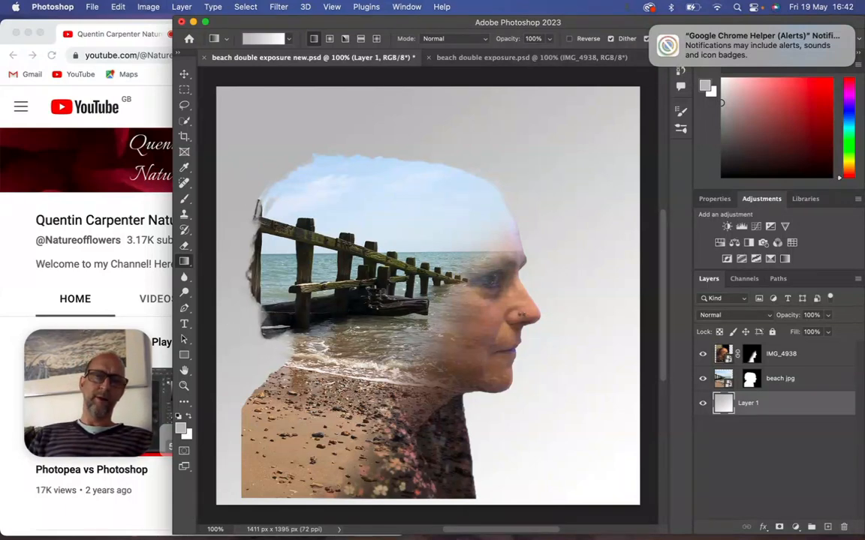
Step: Crop the canvas to a rectangular selection of about 1223 x 1357 px around the head and shoulders, trimming the shoulder's cut edges
left_click(185, 92)
left_click_drag(241, 91, 609, 498)
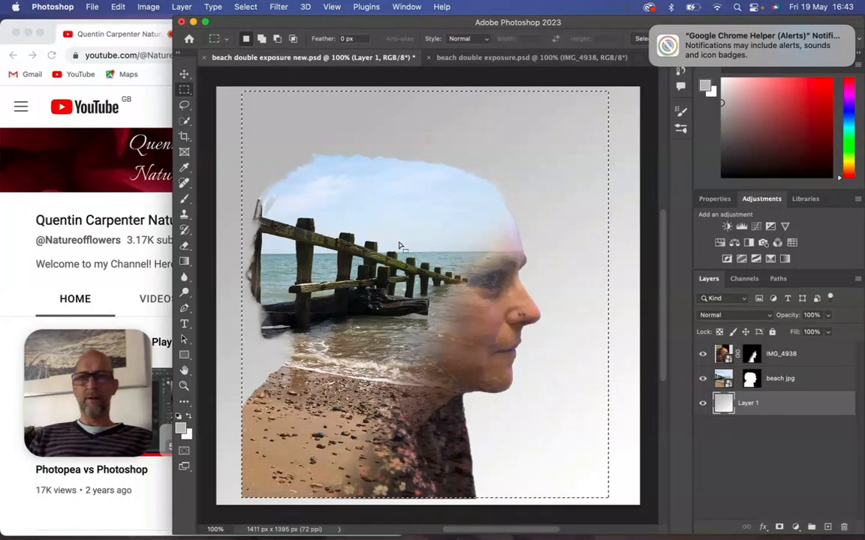
left_click(149, 7)
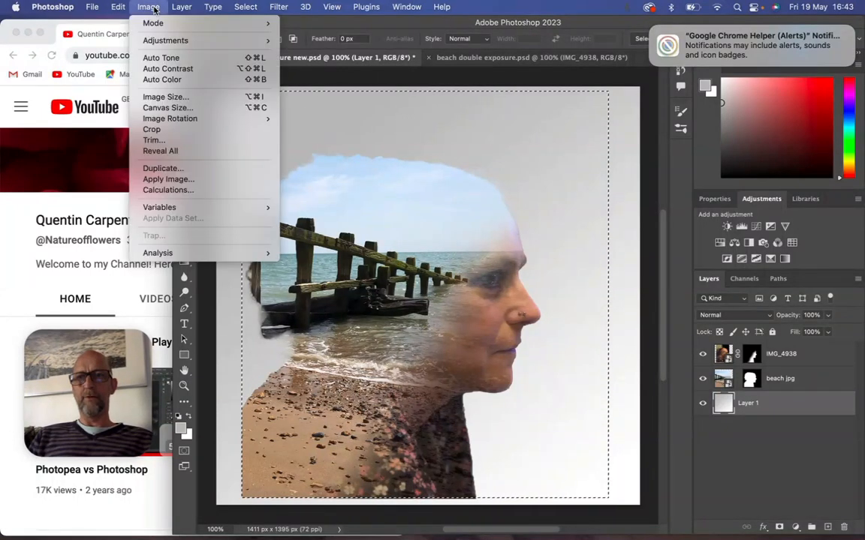
left_click(154, 129)
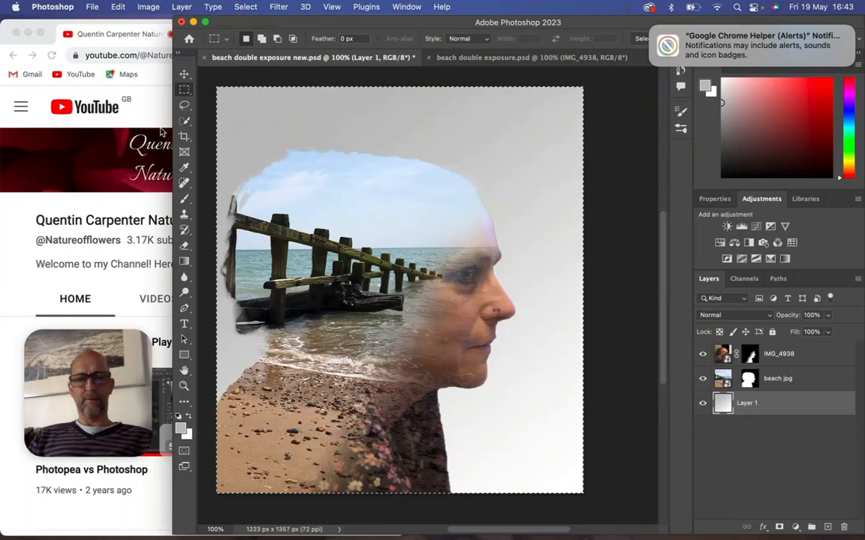
Step: Make the IMG_4938 layer active with the Move tool and clear the rectangular selection
left_click(184, 74)
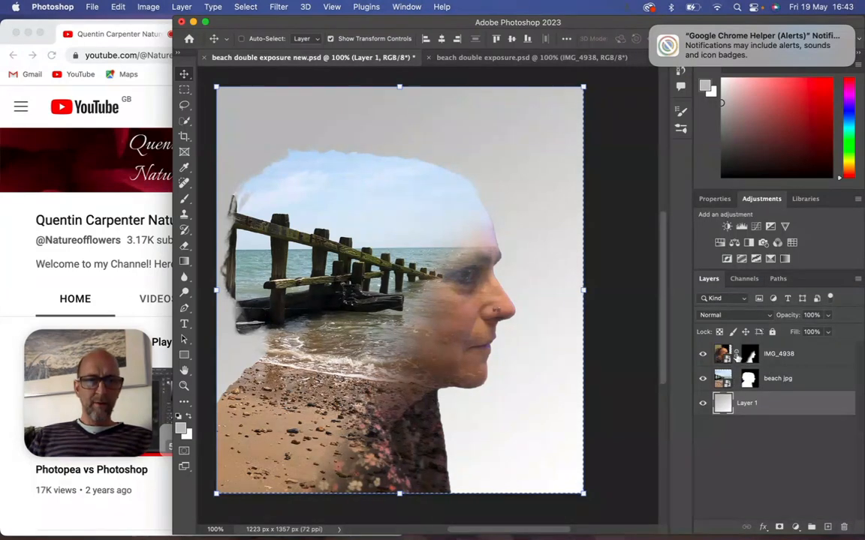
left_click(783, 354)
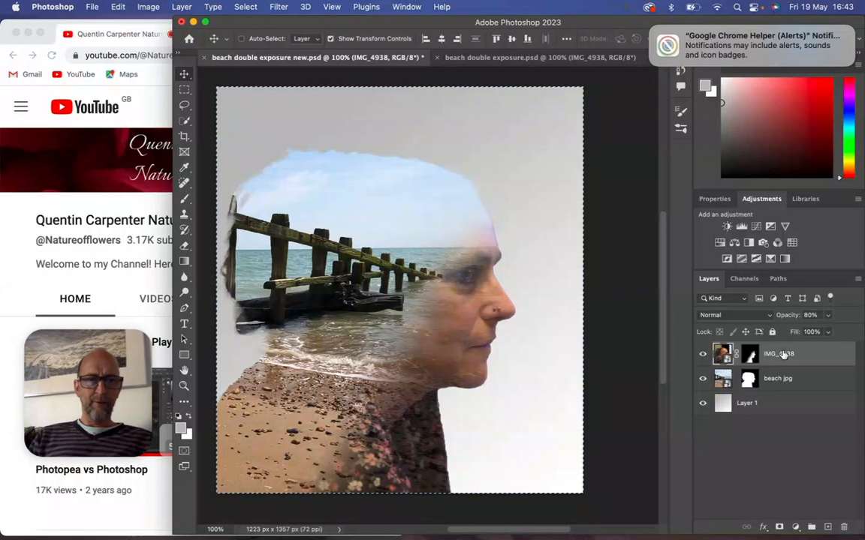
key("8")
key("cmd+d")
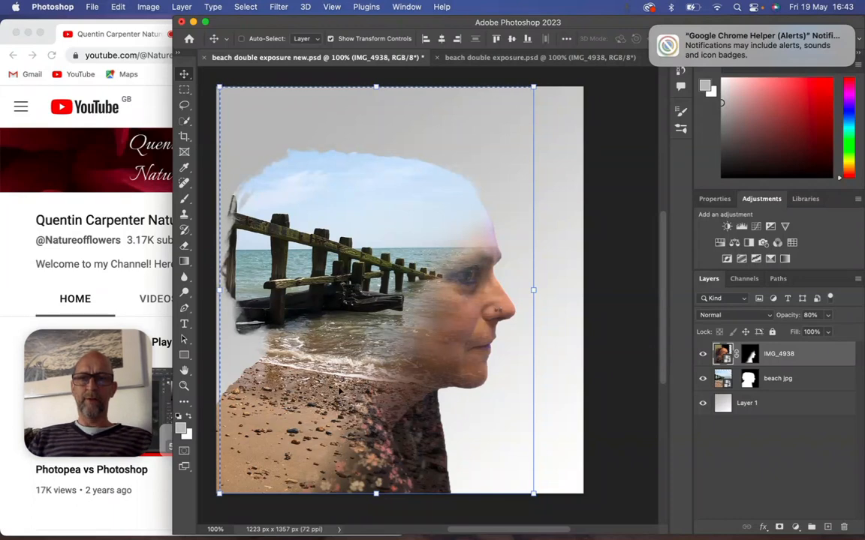
Step: Switch to Chrome and open the Photoshop Tutorials playlist from the YouTube channel's home page
left_click(122, 282)
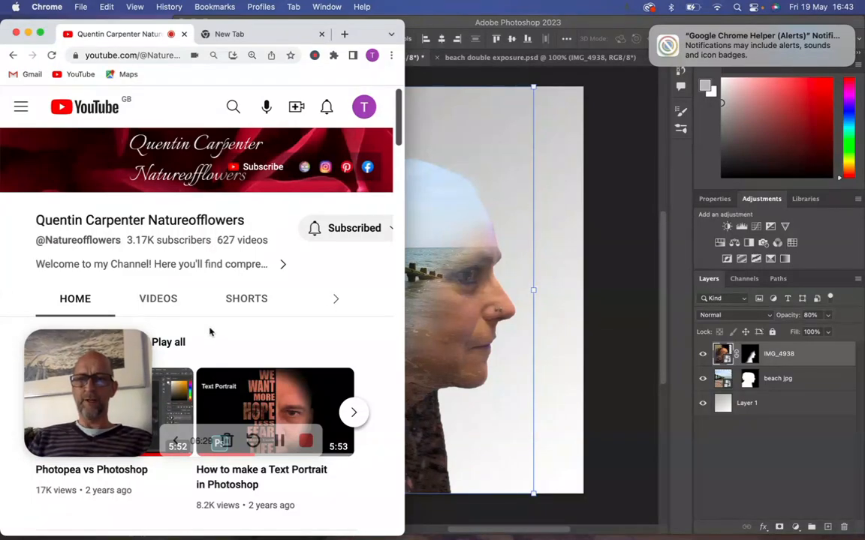
scroll(213, 332, "down", 5)
scroll(211, 331, "down", 3)
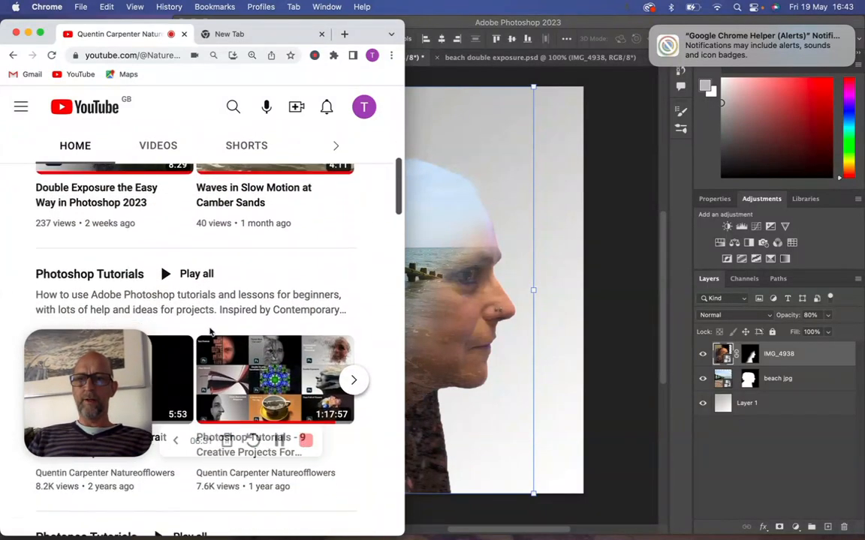
left_click(125, 193)
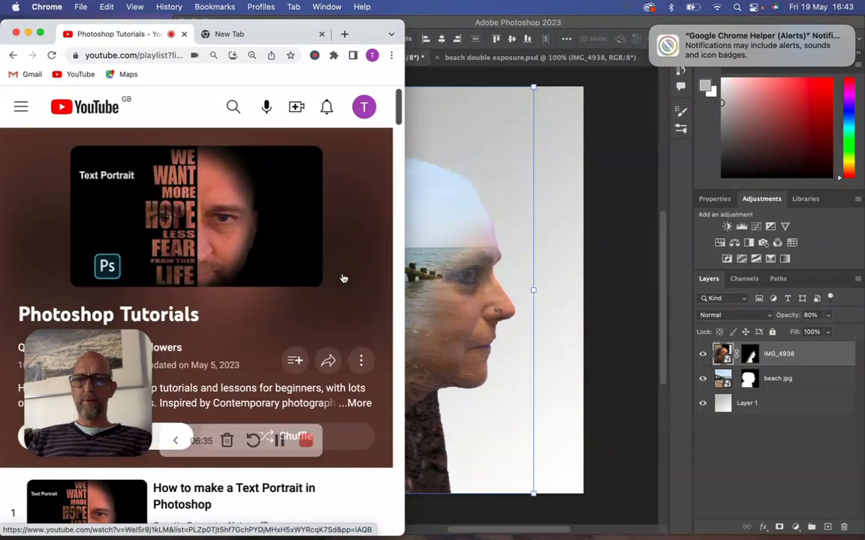
Step: Look through the Photoshop Tutorials playlist for related double exposure and portrait effect videos, and return to Photoshop
scroll(344, 278, "down", 10)
scroll(344, 278, "up", 5)
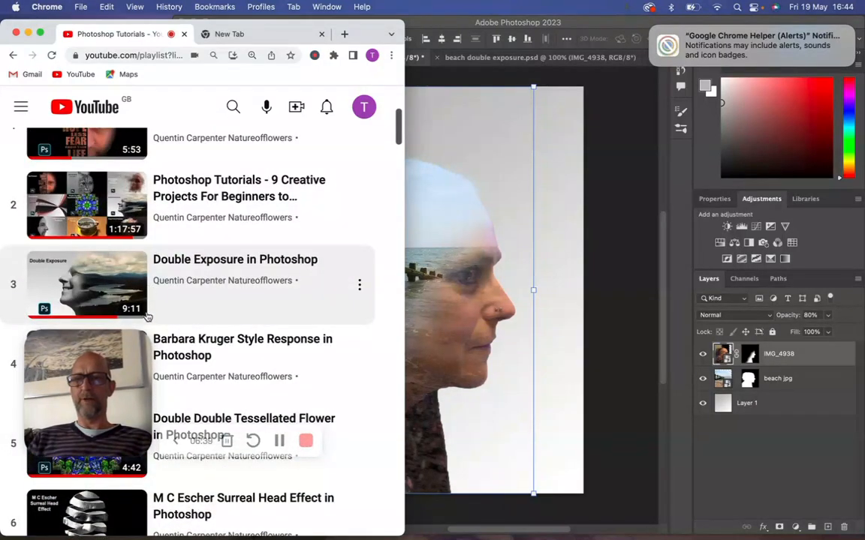
scroll(243, 293, "down", 1)
scroll(243, 294, "down", 8)
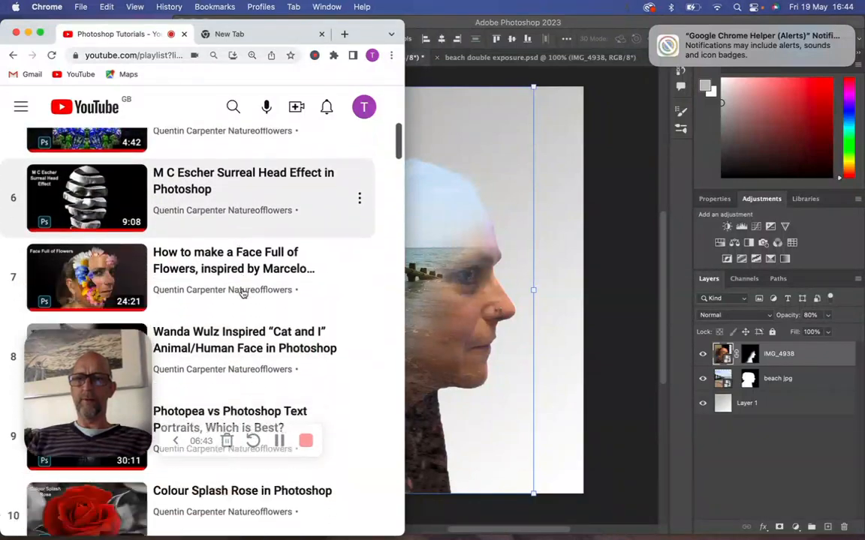
scroll(242, 294, "down", 5)
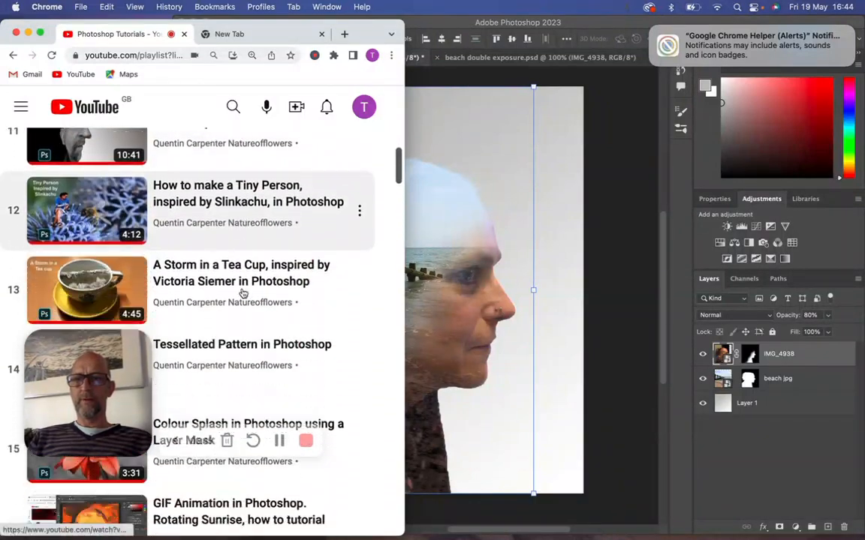
scroll(242, 294, "down", 5)
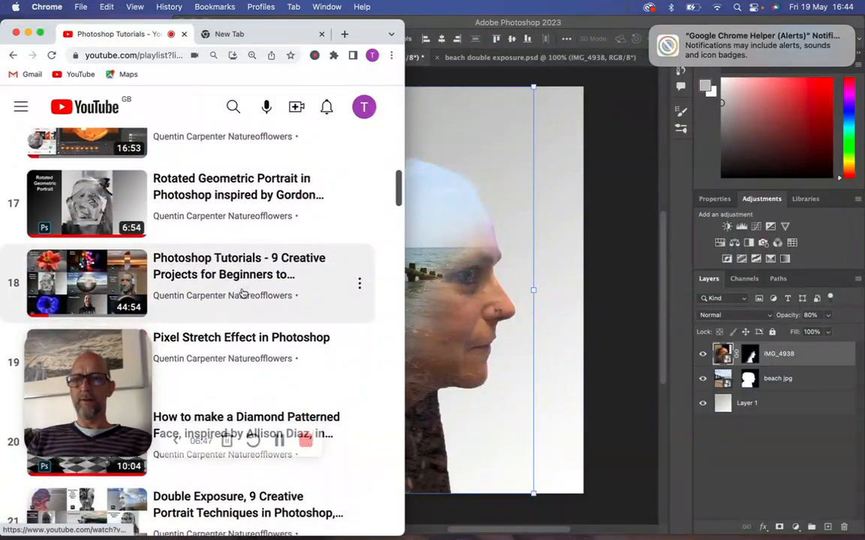
scroll(243, 294, "down", 3)
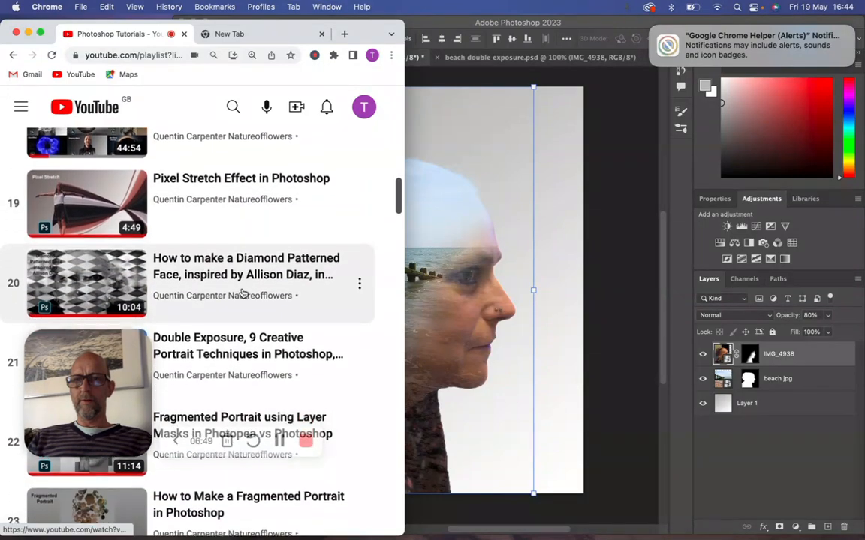
scroll(242, 293, "down", 1)
scroll(242, 293, "down", 10)
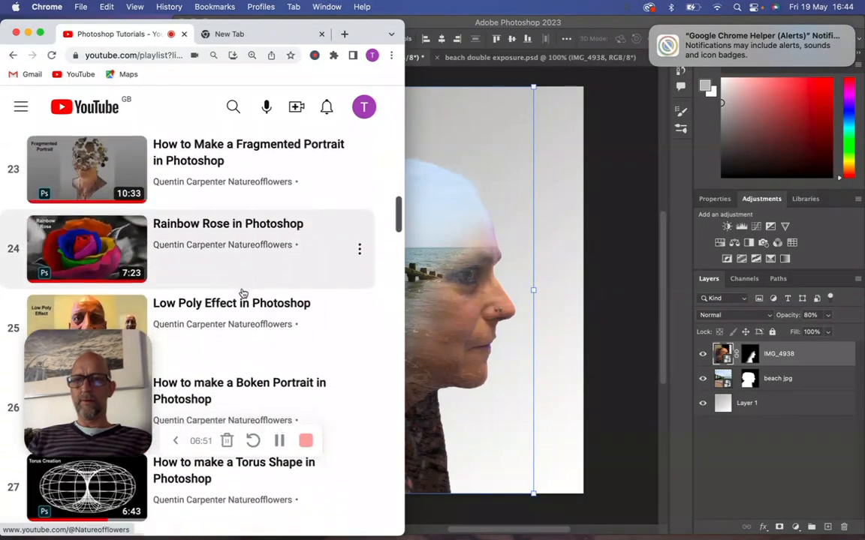
scroll(242, 293, "down", 10)
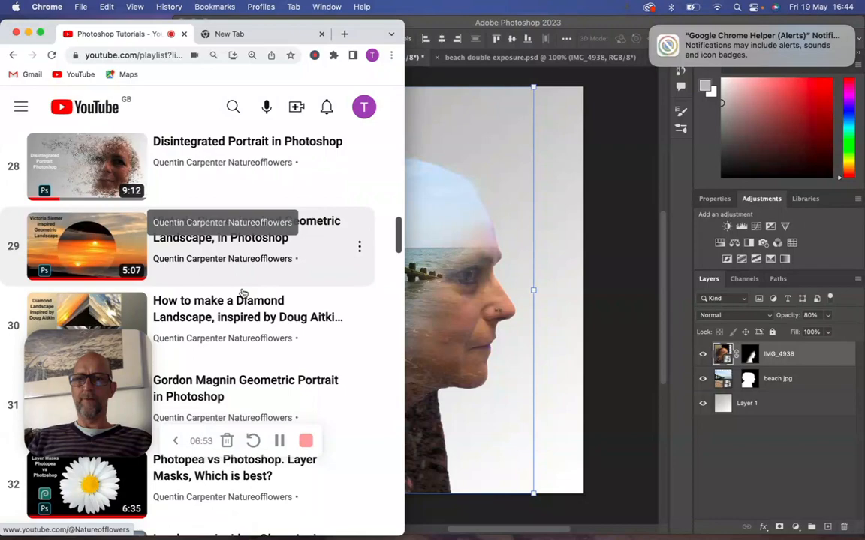
scroll(243, 293, "down", 10)
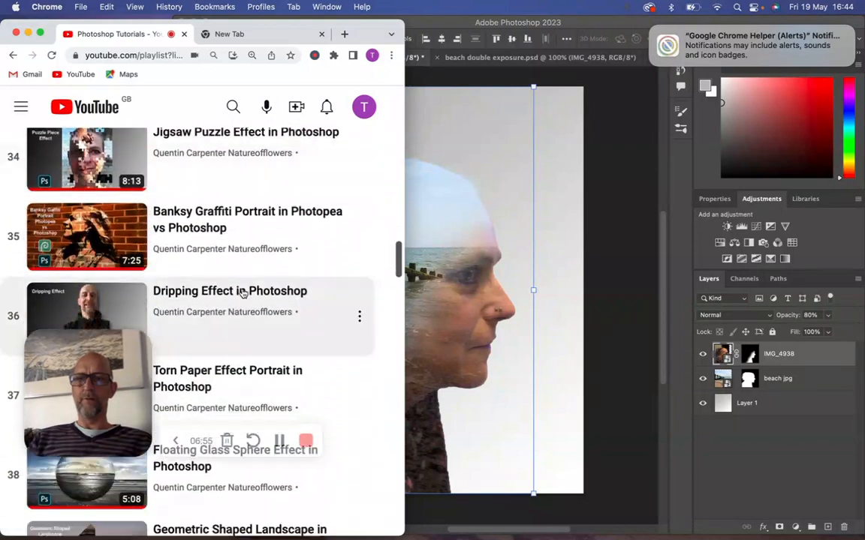
scroll(242, 293, "down", 10)
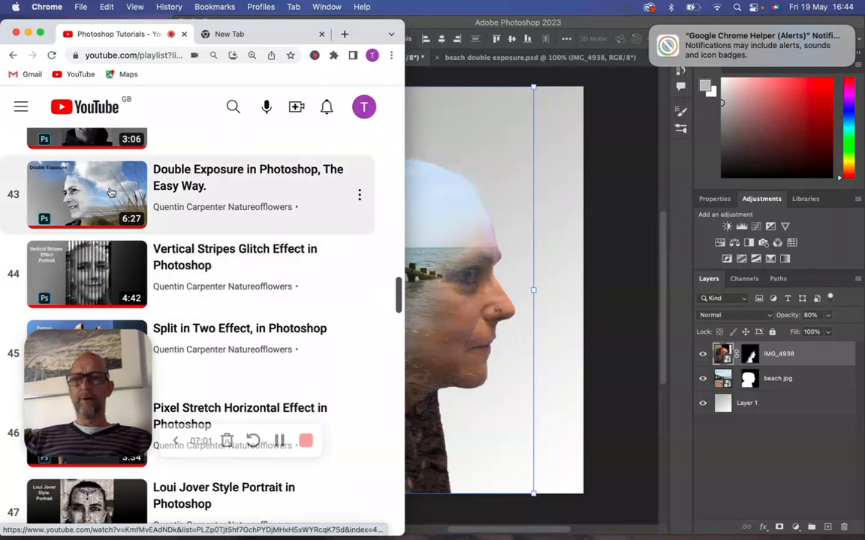
left_click(462, 144)
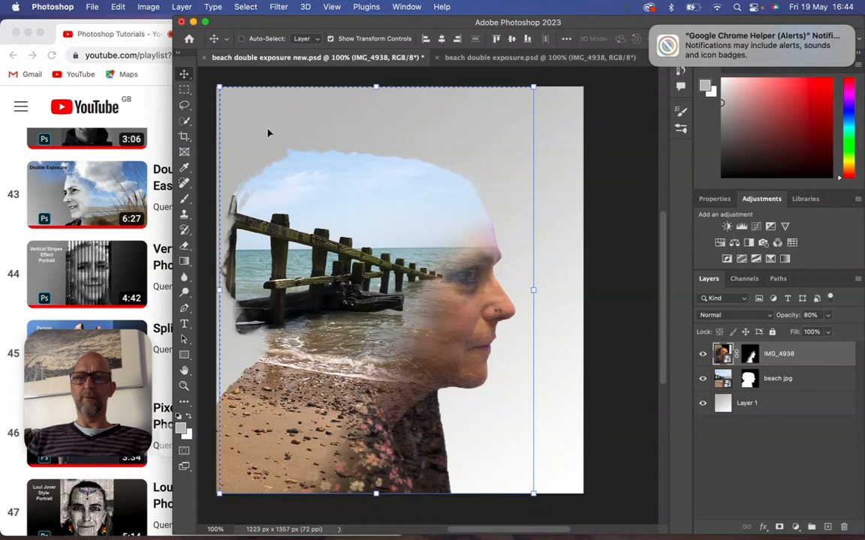
Step: Switch to Chrome, examine the header and opening videos of the Photoshop Tutorials playlist, and return to Photoshop
left_click(159, 120)
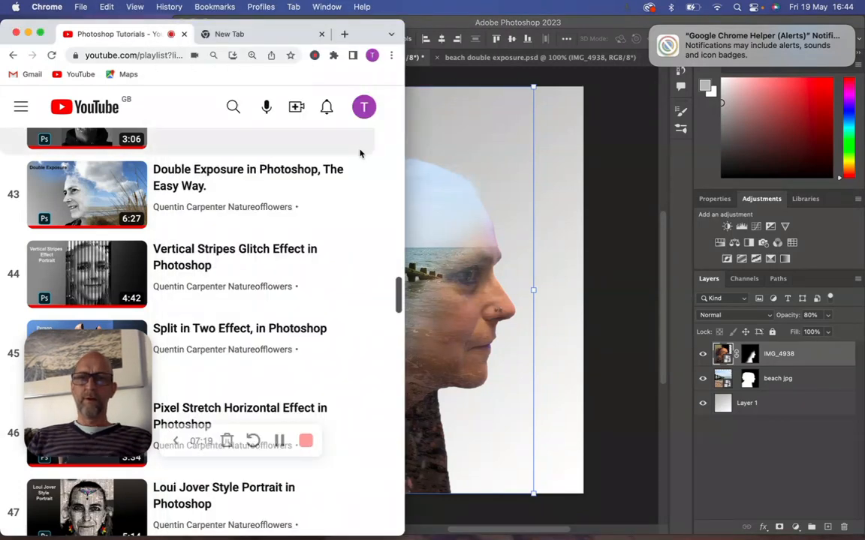
scroll(335, 255, "up", 15)
scroll(339, 259, "up", 20)
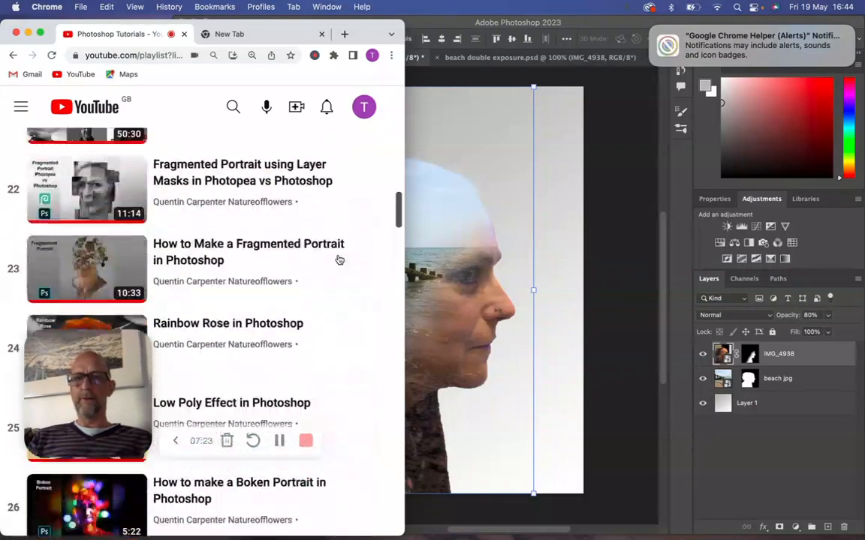
scroll(338, 260, "up", 5)
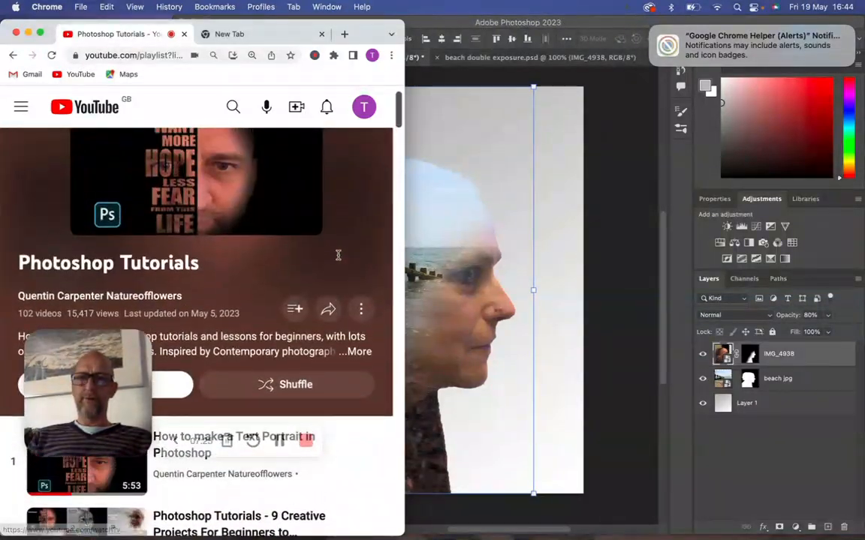
scroll(347, 271, "down", 6)
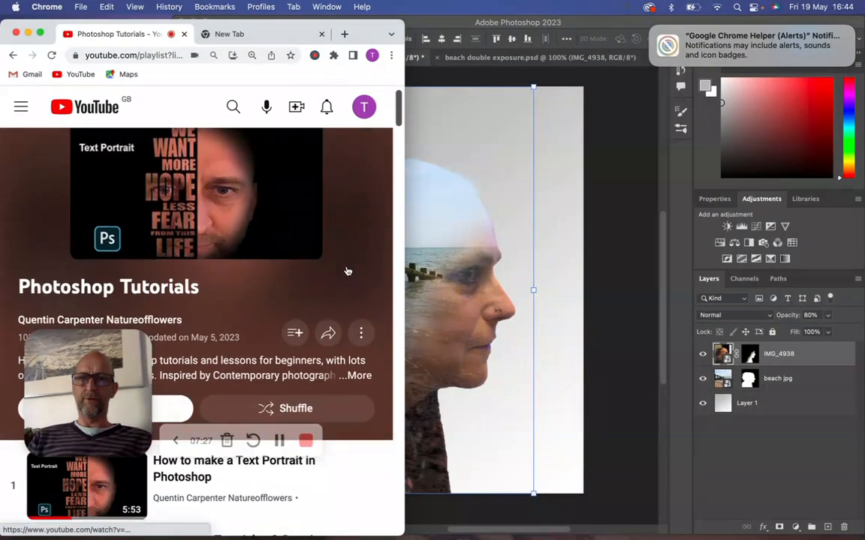
scroll(347, 271, "down", 2)
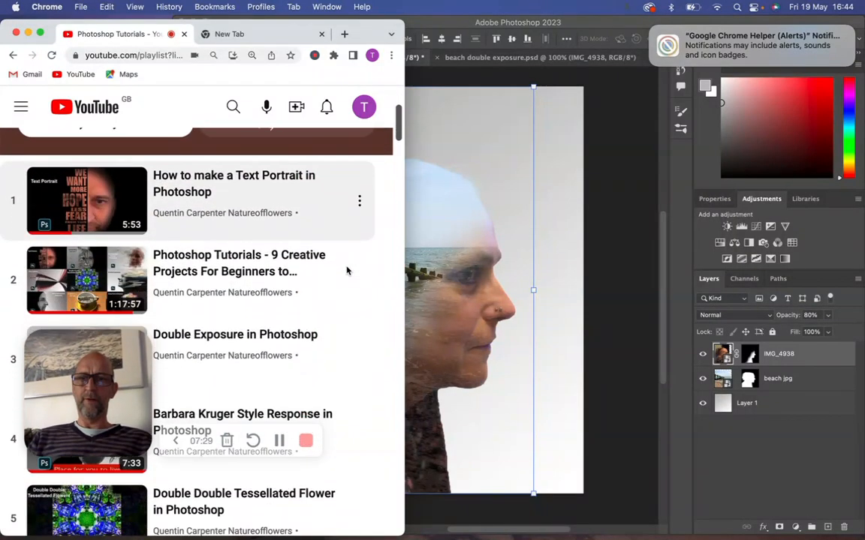
scroll(348, 271, "up", 1)
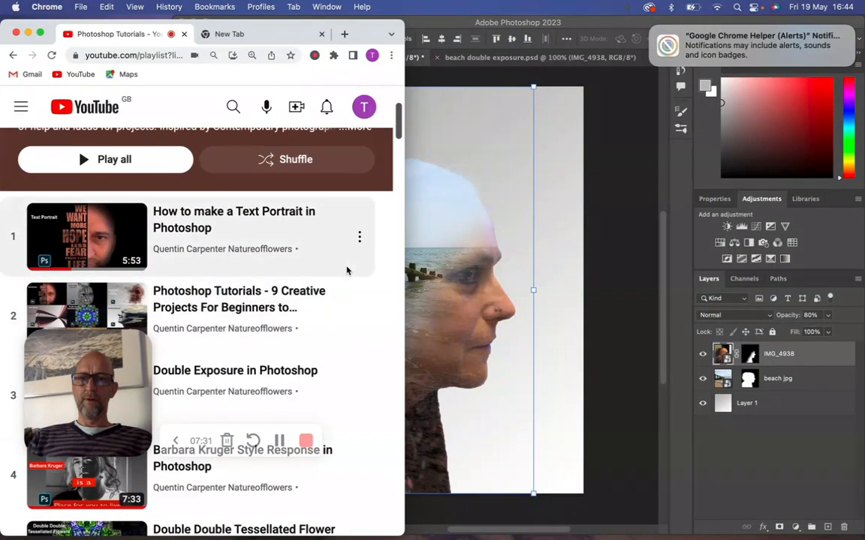
scroll(347, 271, "up", 1)
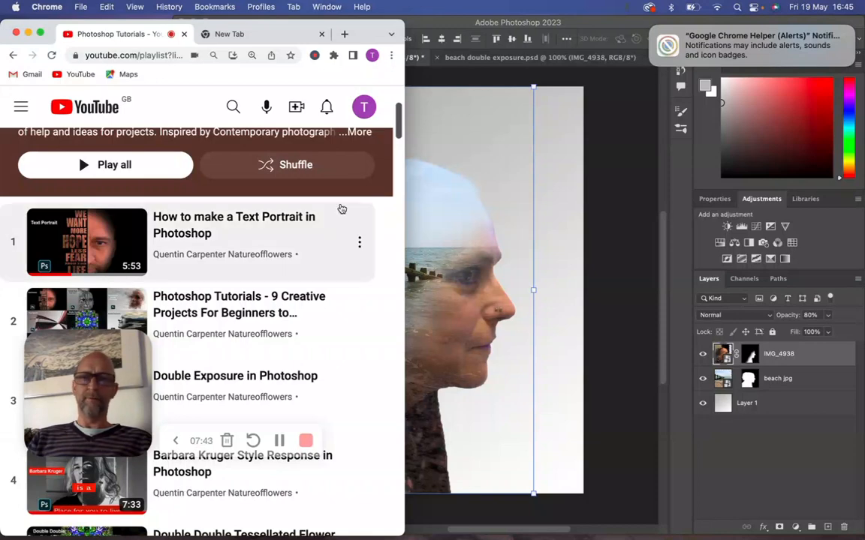
scroll(341, 212, "up", 5)
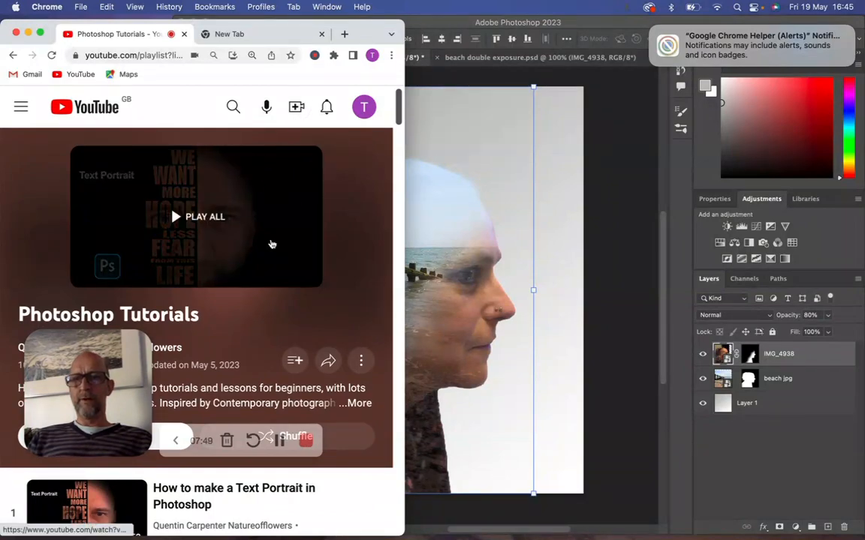
scroll(311, 319, "down", 5)
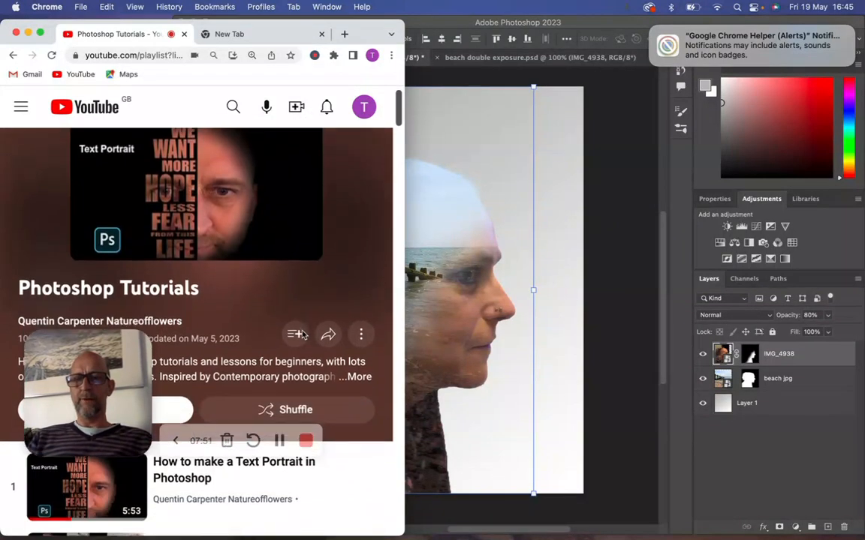
scroll(302, 336, "down", 1)
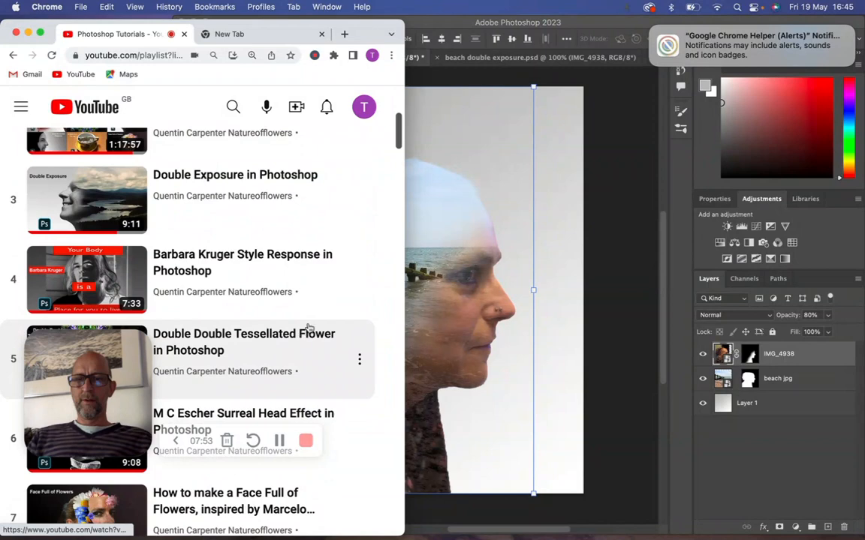
scroll(350, 282, "down", 1)
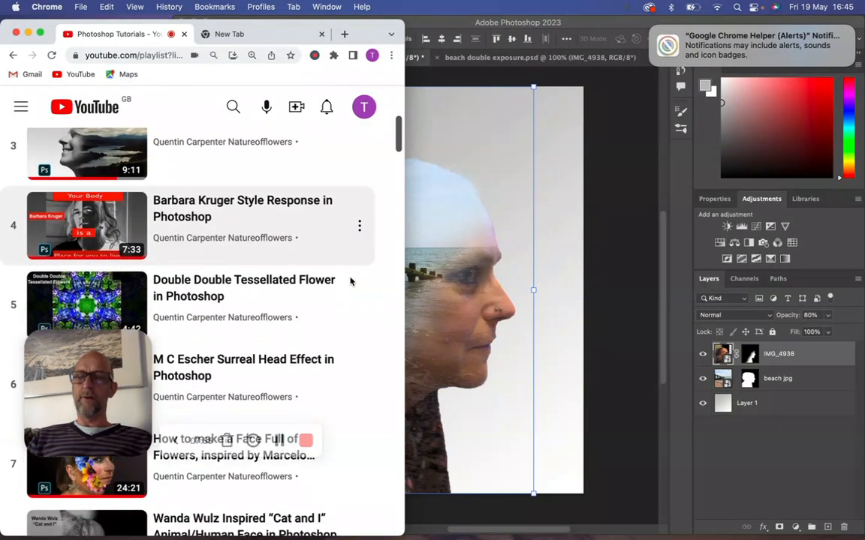
scroll(349, 282, "down", 1)
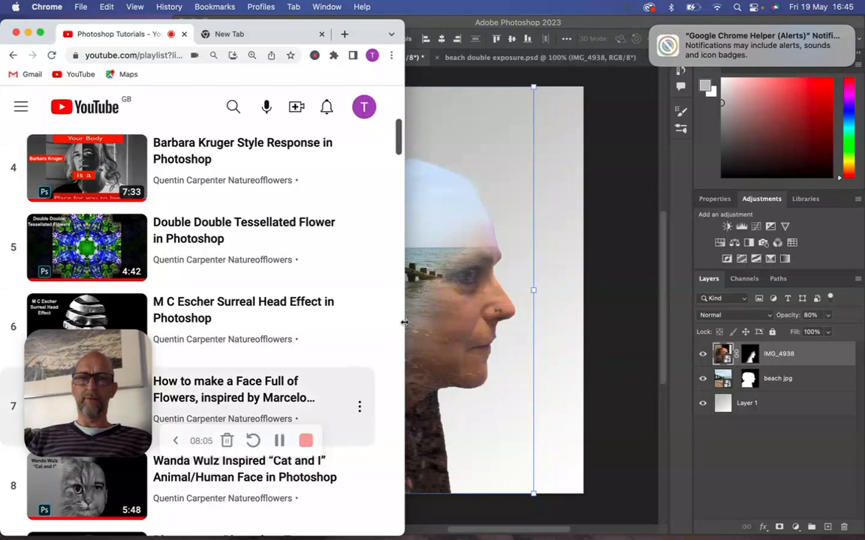
left_click(440, 97)
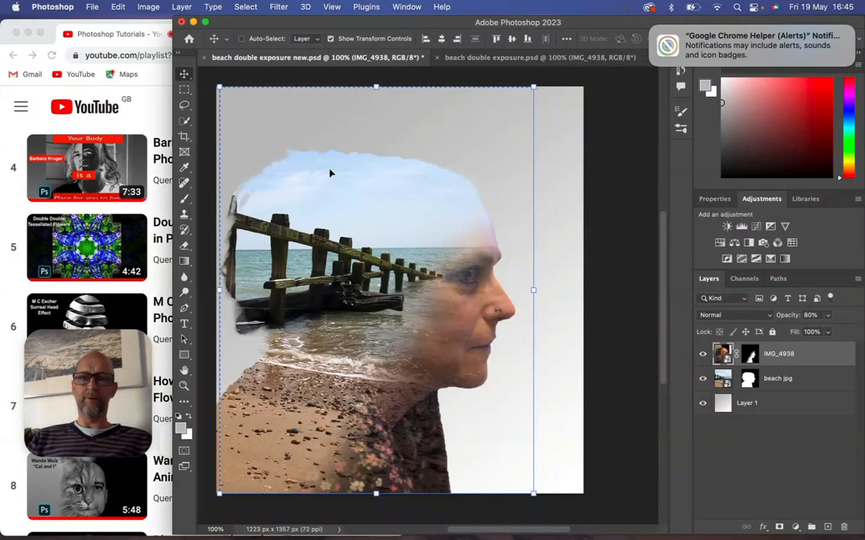
left_click(160, 288)
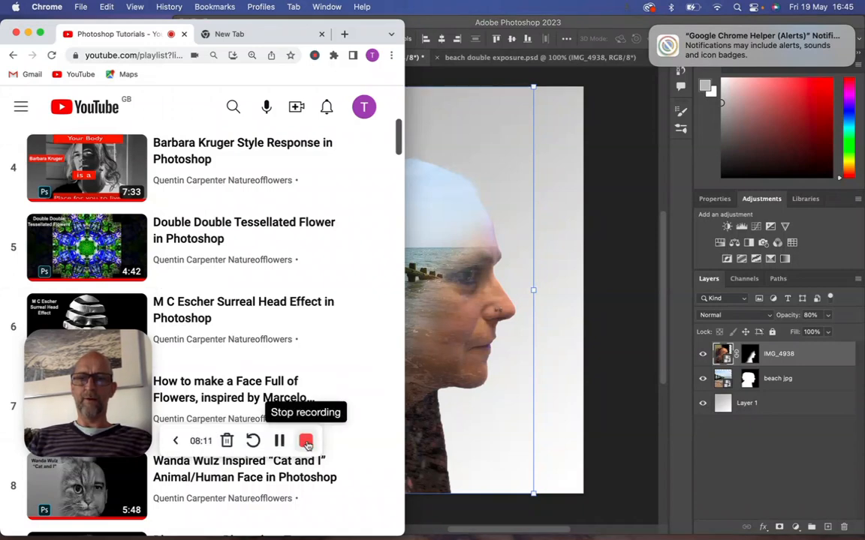